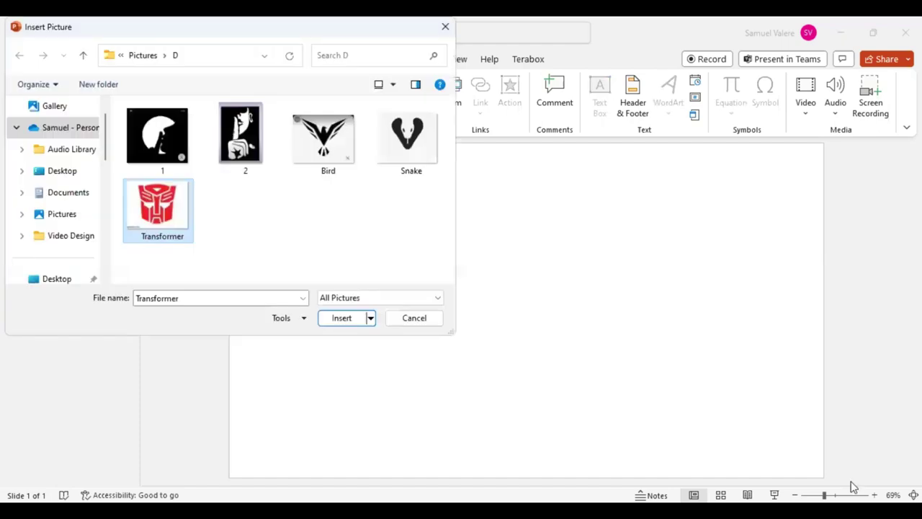
Insert the selected red Transformer logo picture onto the blank slide.
key(Return)
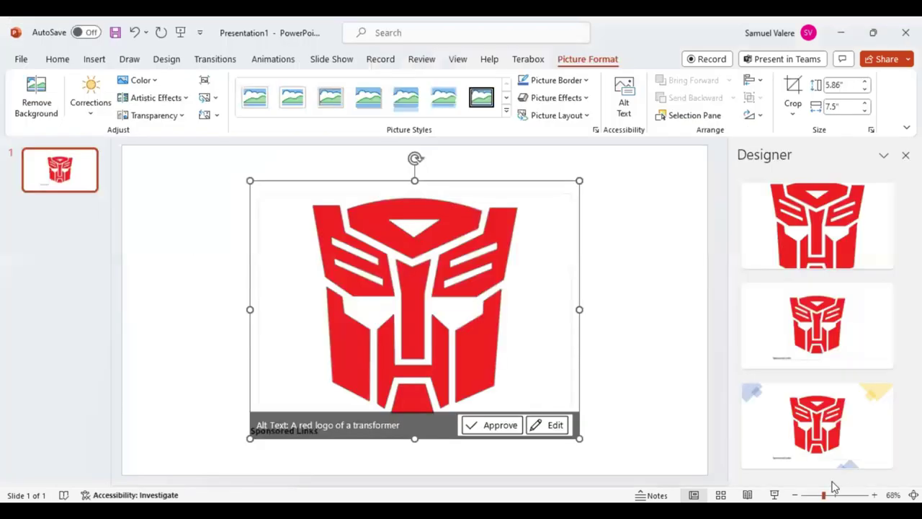
Close Designer and set the logo picture's transparency to 67% in Format Picture.
click(833, 493)
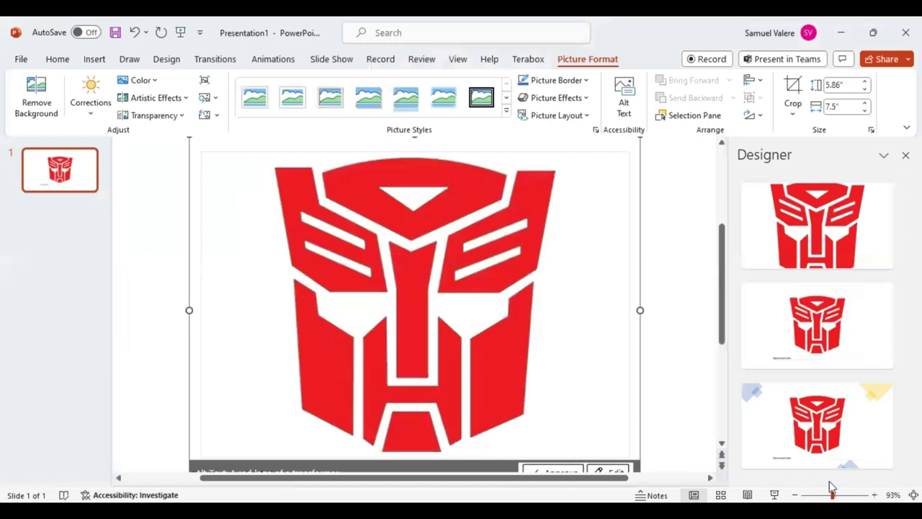
drag(832, 493, 828, 493)
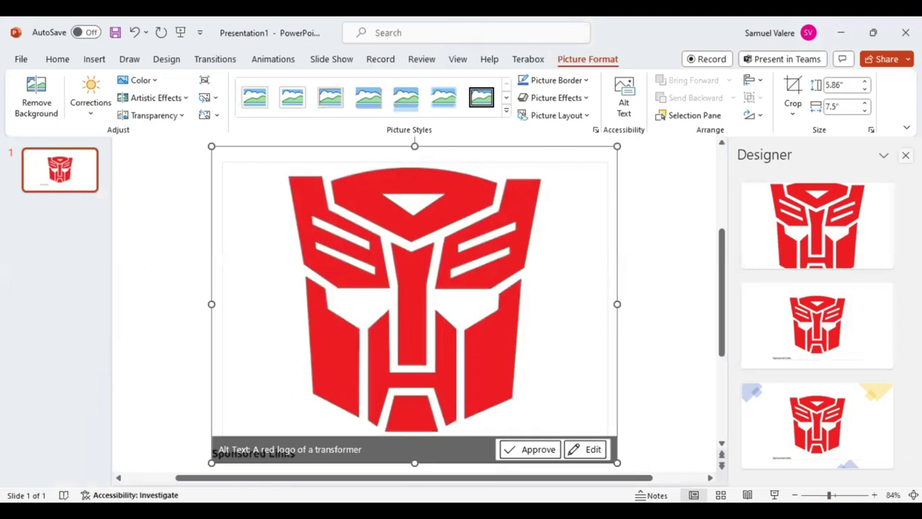
click(906, 155)
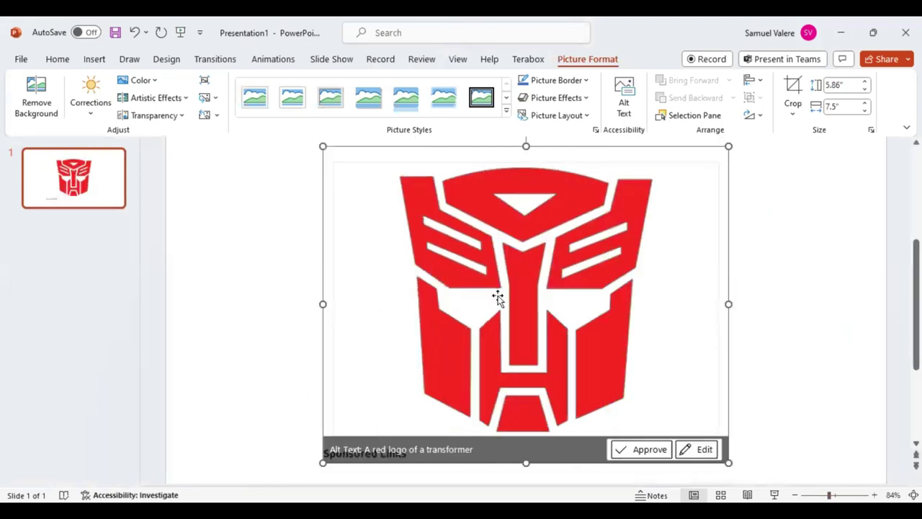
right_click(497, 297)
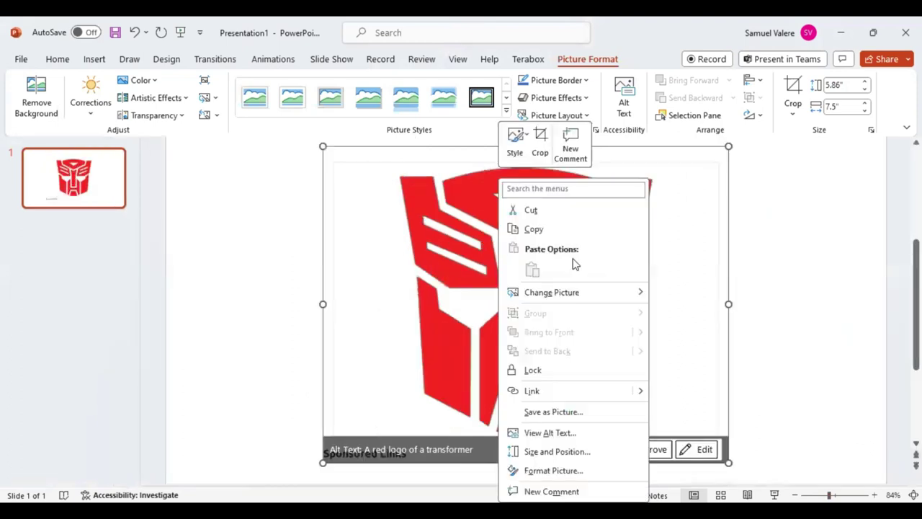
click(551, 471)
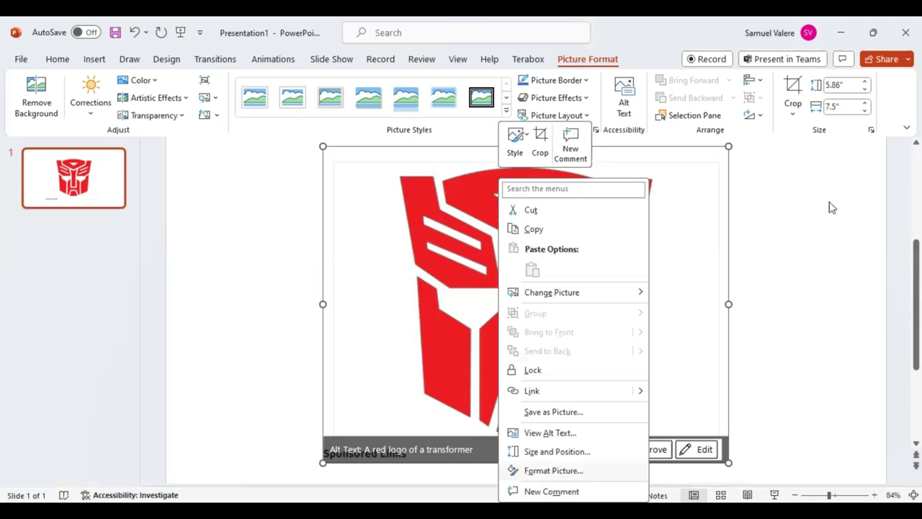
click(797, 250)
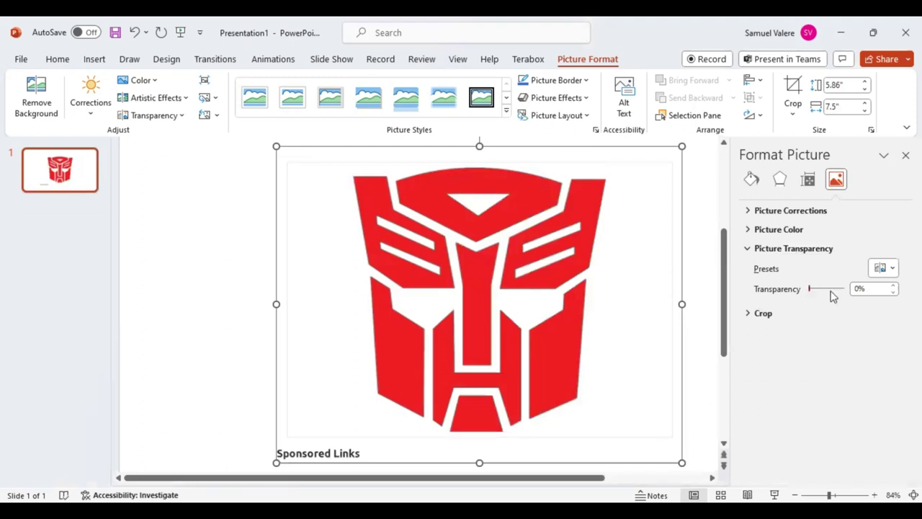
click(830, 289)
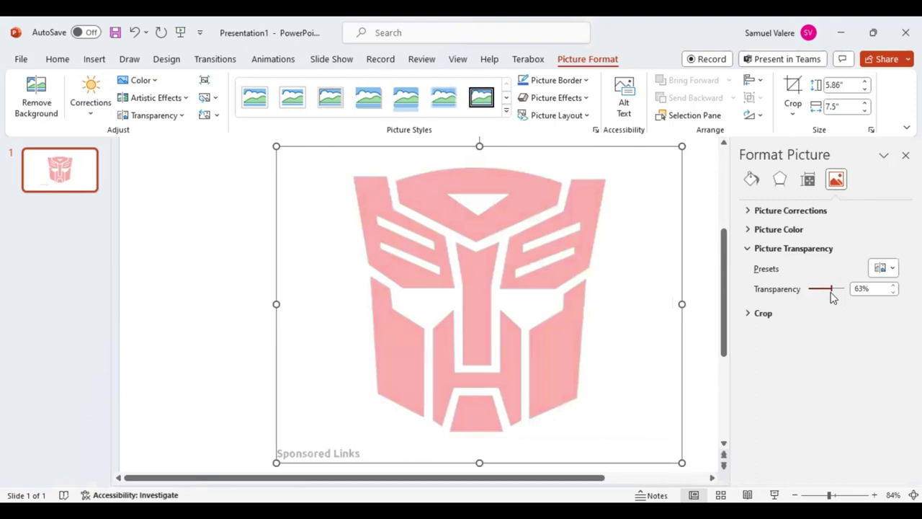
click(101, 63)
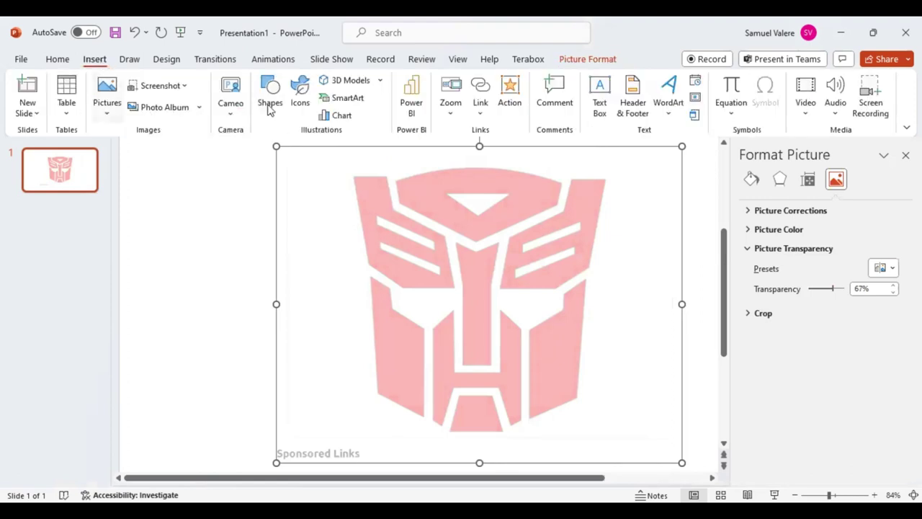
Draw a closed freeform shape tracing the top head outline of the faded logo.
click(268, 108)
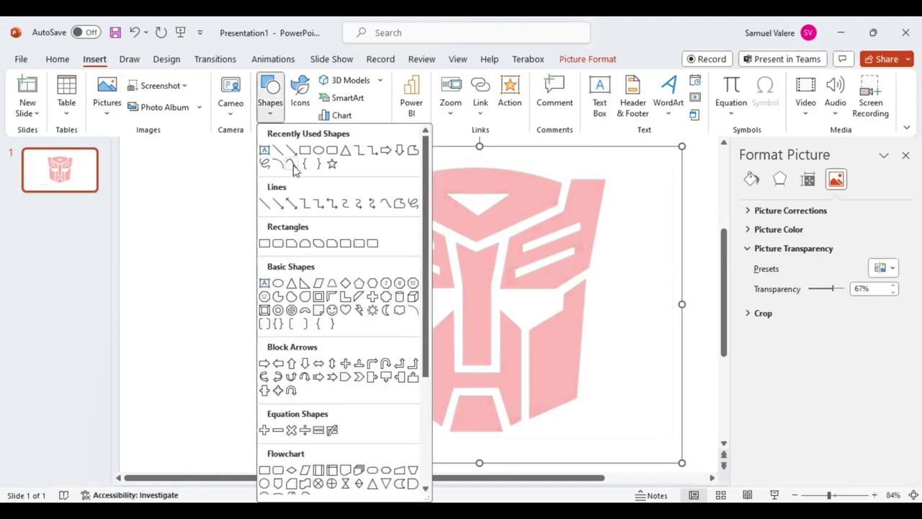
click(291, 165)
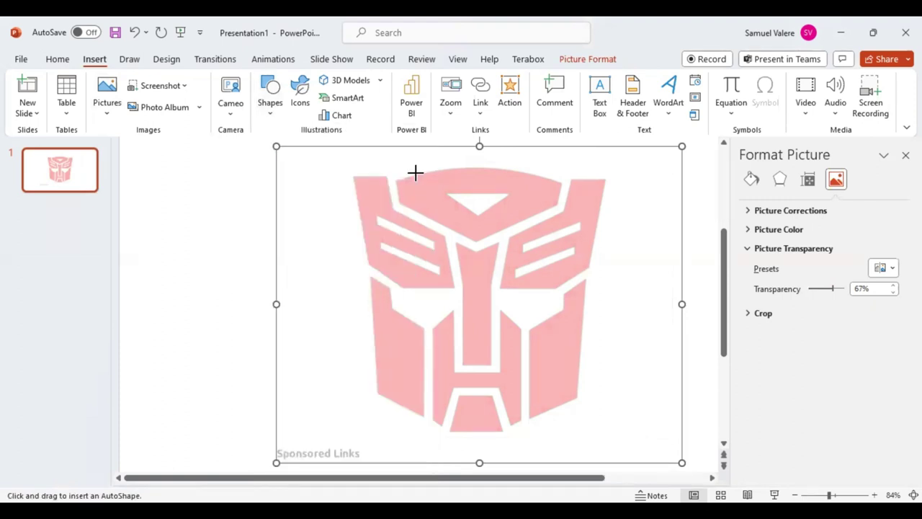
key(Escape)
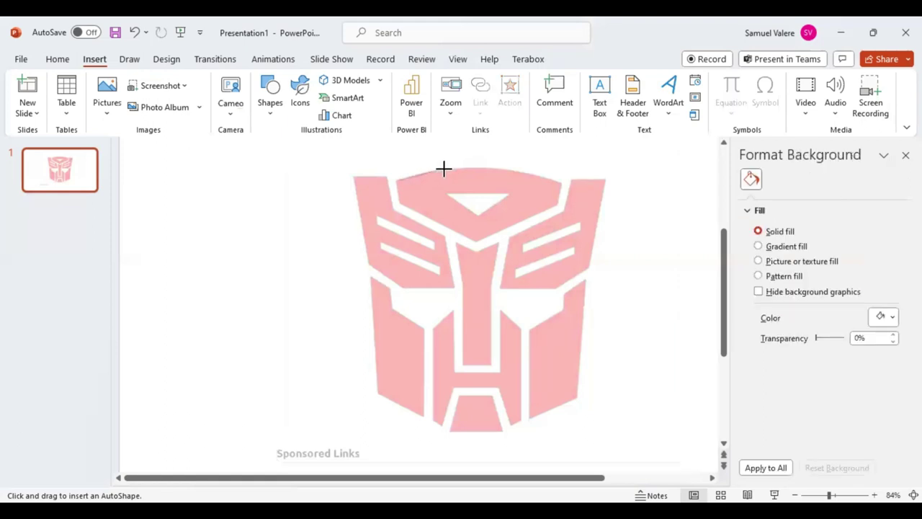
mouse_move(444, 169)
mouse_down()
mouse_move(524, 173)
mouse_move(514, 168)
mouse_move(506, 169)
mouse_move(562, 183)
mouse_up()
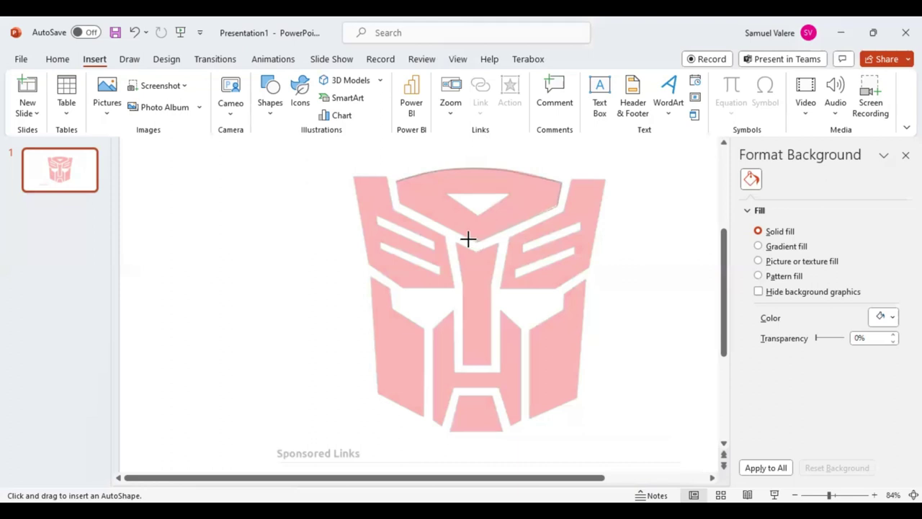
click(397, 203)
click(395, 182)
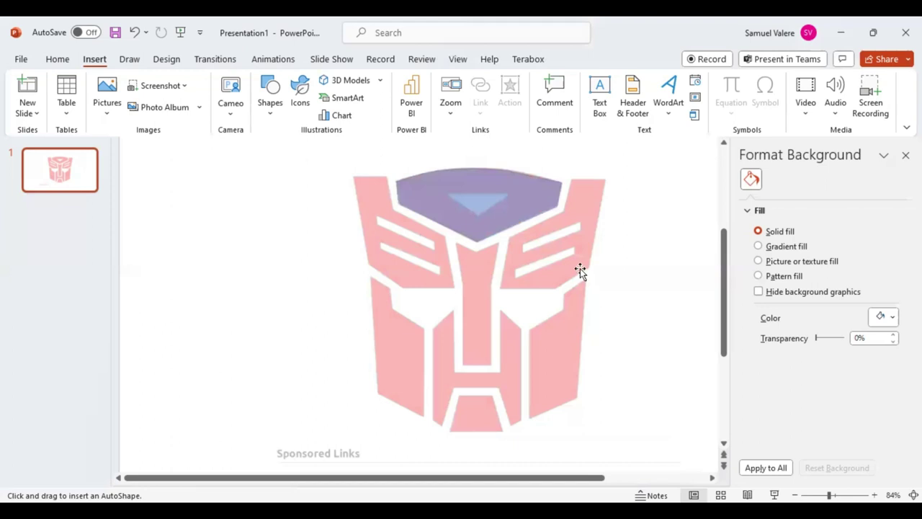
key(Escape)
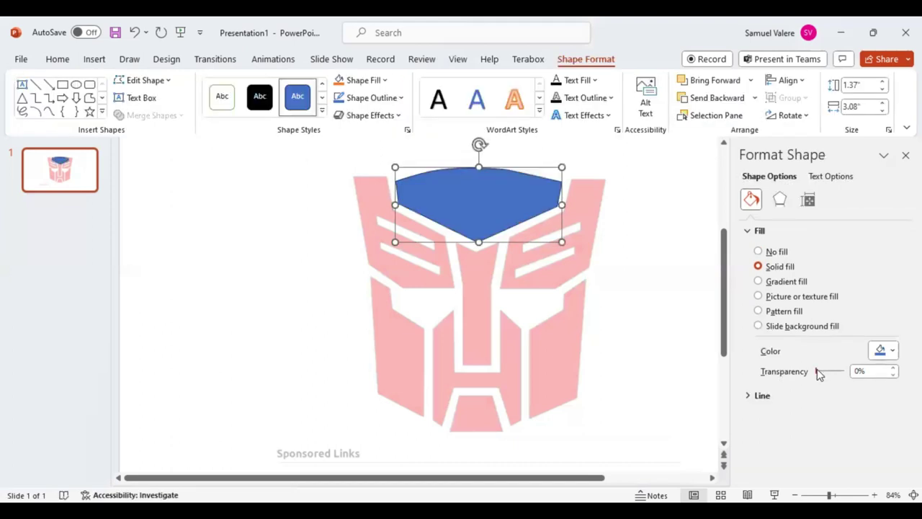
Fill the head shape black and raise its transparency to 74%.
drag(818, 373, 838, 374)
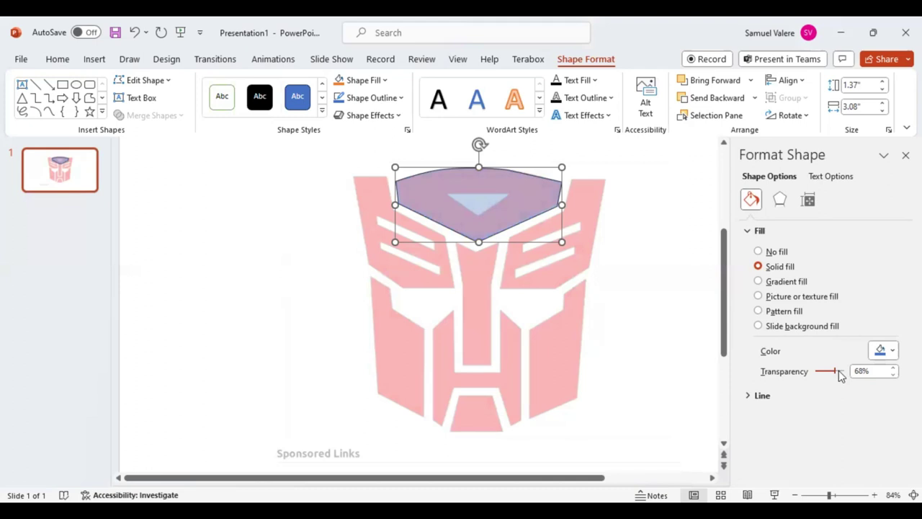
drag(838, 374, 840, 373)
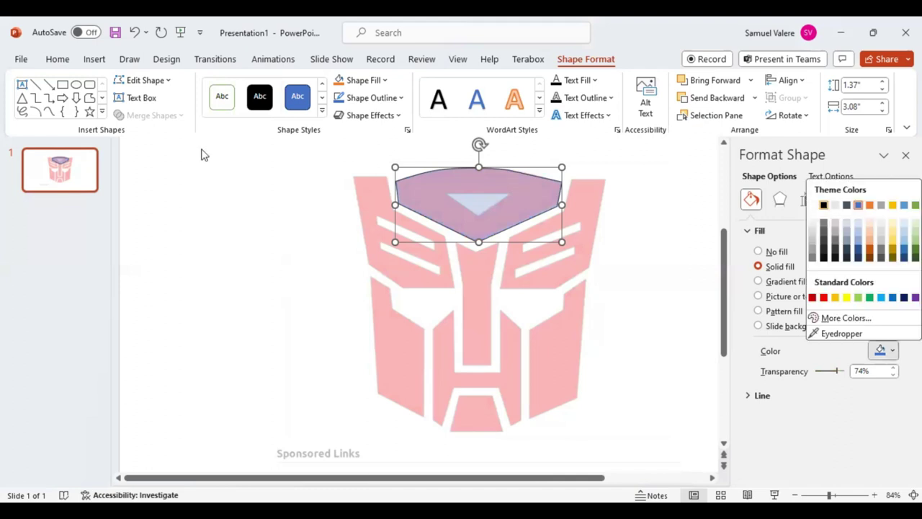
click(89, 100)
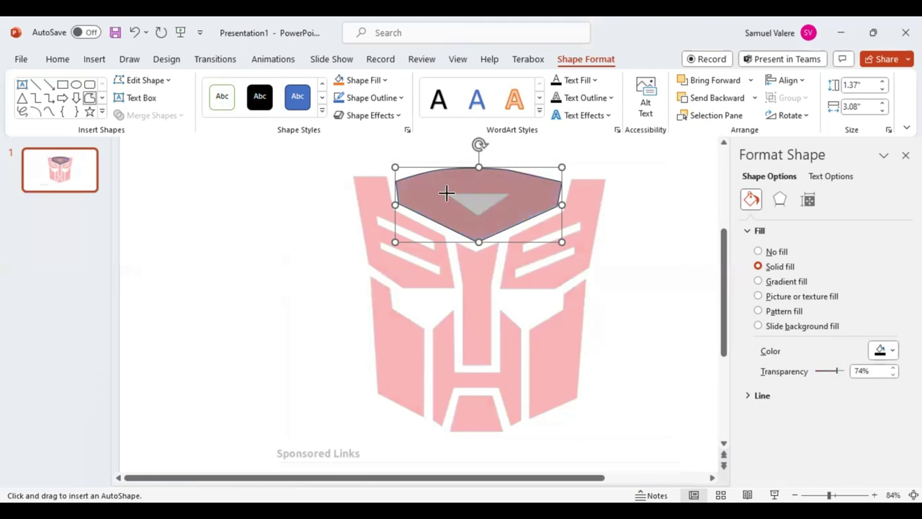
key(Escape)
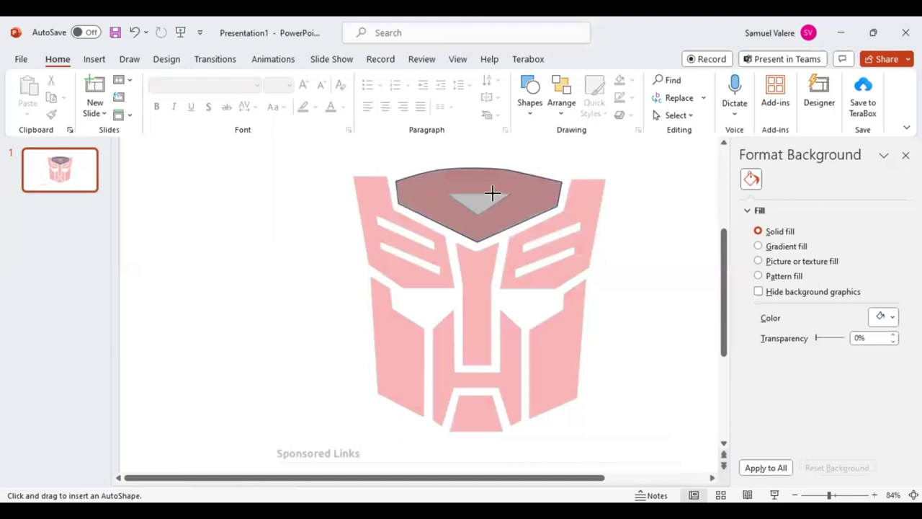
Complete the blue triangle over the head's cutout and begin tracing the upper-left side panel.
click(447, 193)
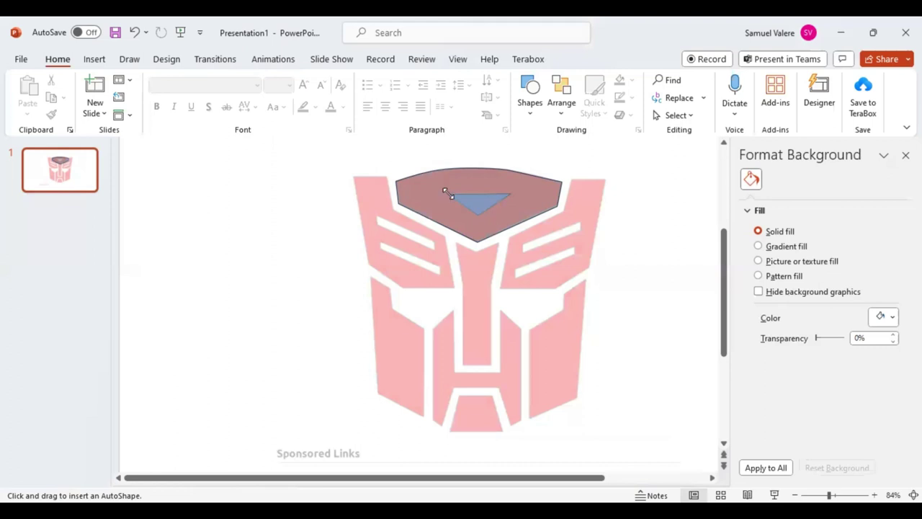
click(448, 193)
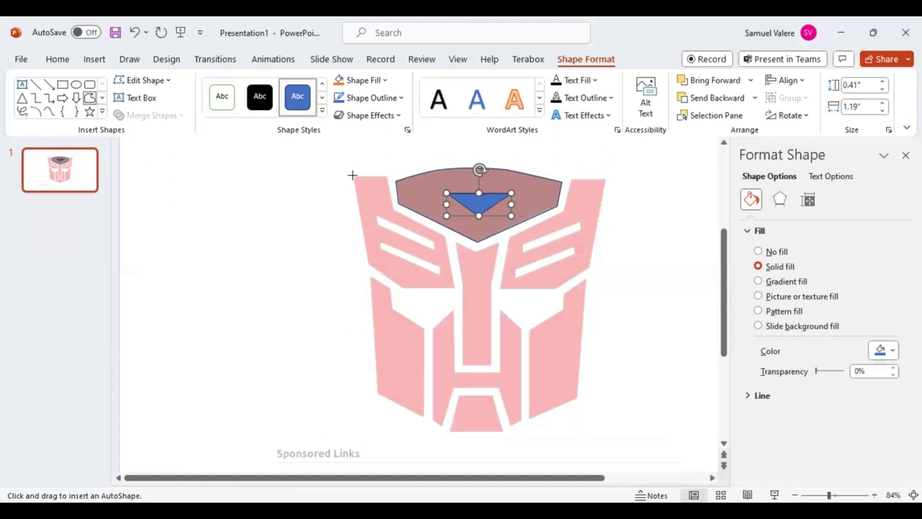
drag(353, 174, 366, 263)
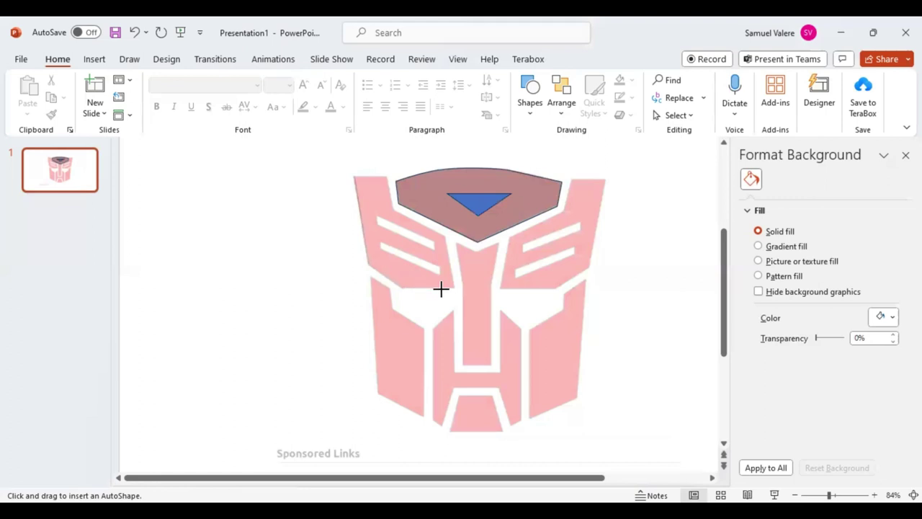
mouse_move(402, 288)
mouse_down()
mouse_move(454, 287)
mouse_move(445, 234)
mouse_up()
Close the upper-left panel outline and give it a dark fill at 83% transparency.
click(444, 232)
click(392, 208)
click(353, 174)
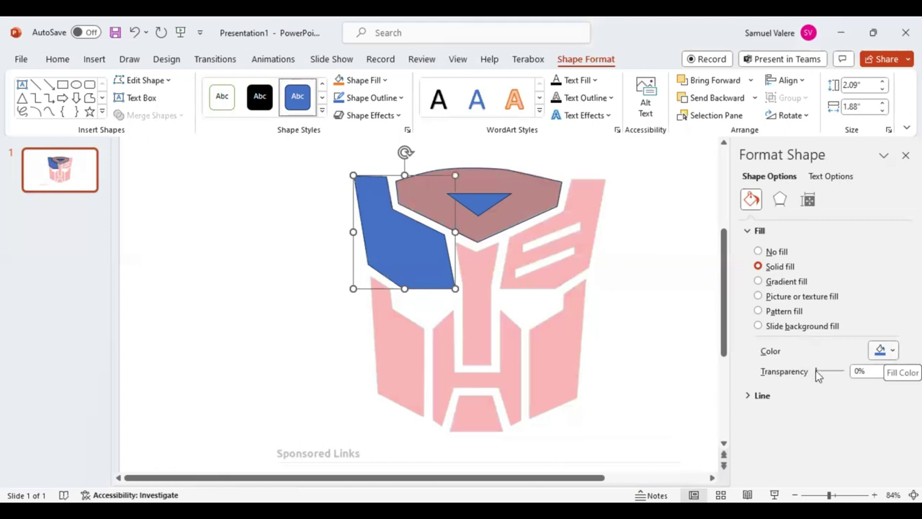
click(840, 380)
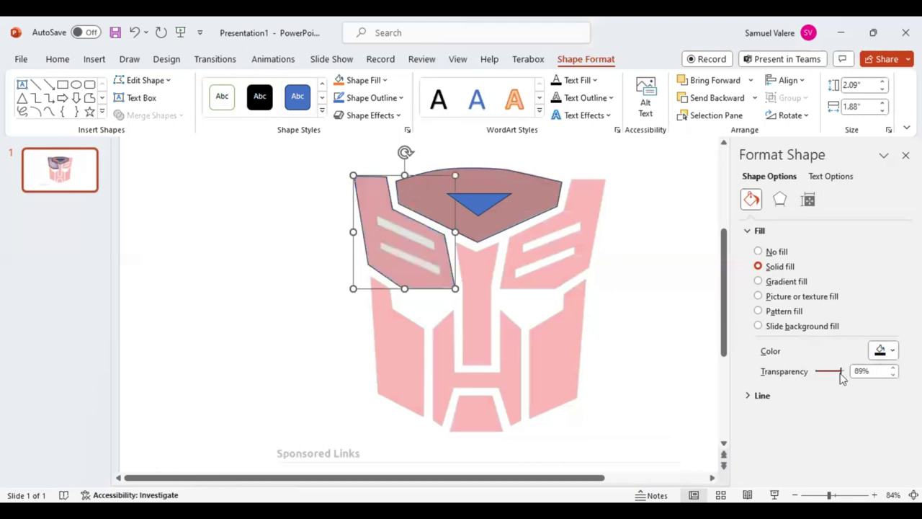
drag(840, 380, 838, 379)
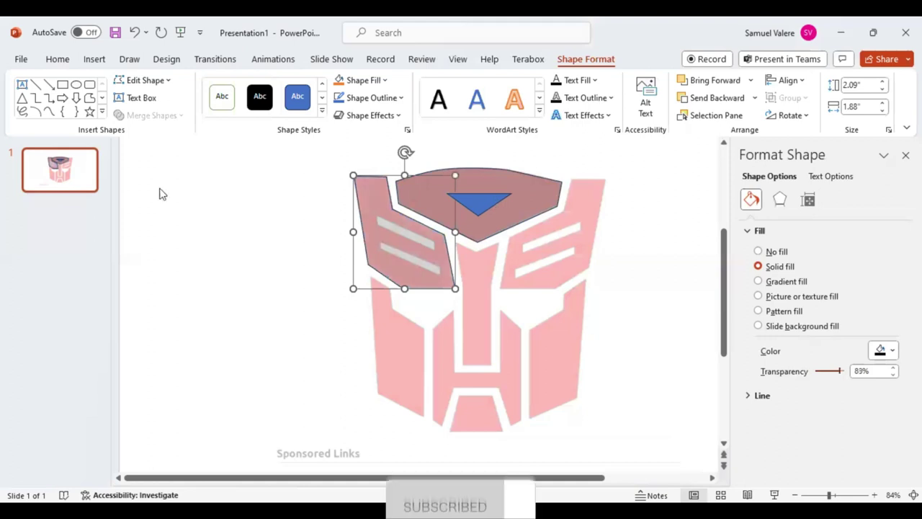
click(89, 98)
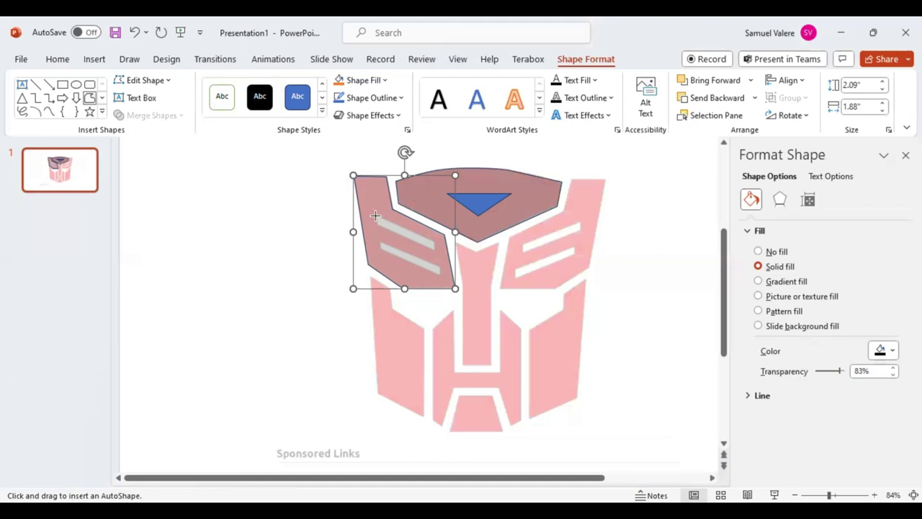
key(Escape)
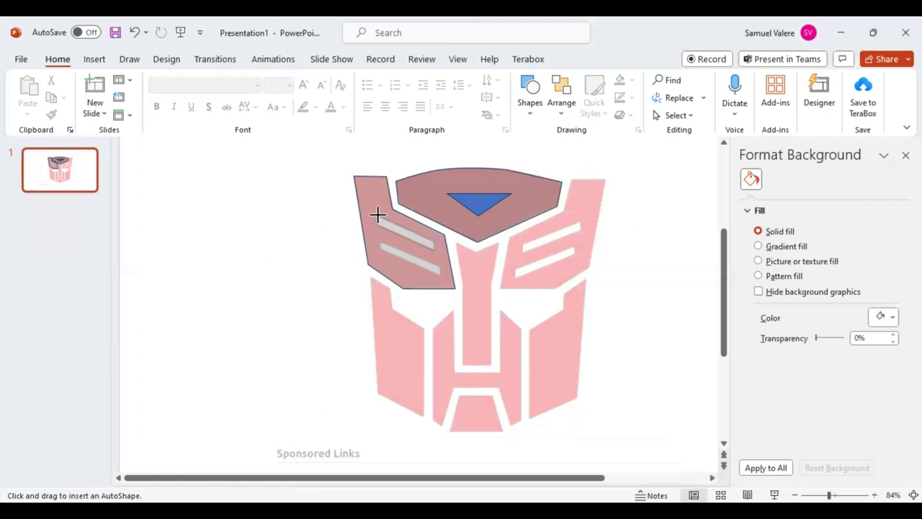
Draw two blue freeform stripes over the slanted stripes in the upper-left panel.
drag(378, 214, 435, 251)
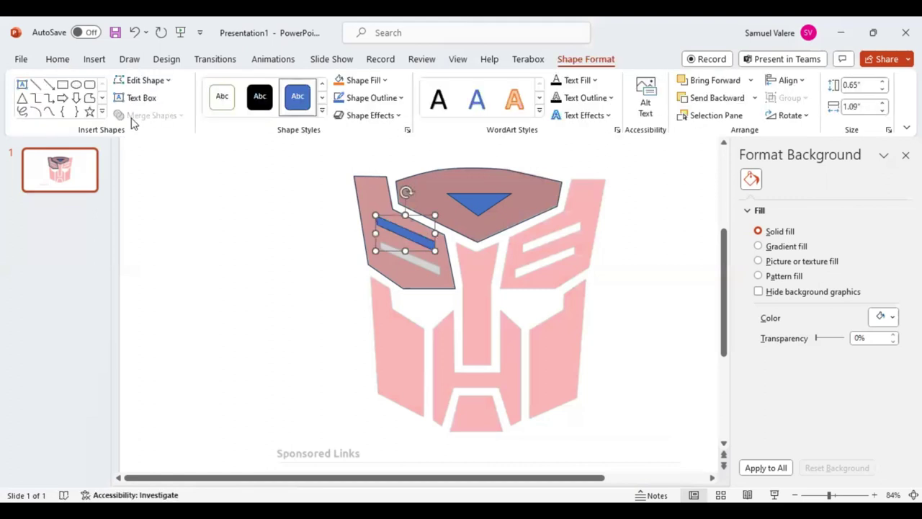
click(90, 98)
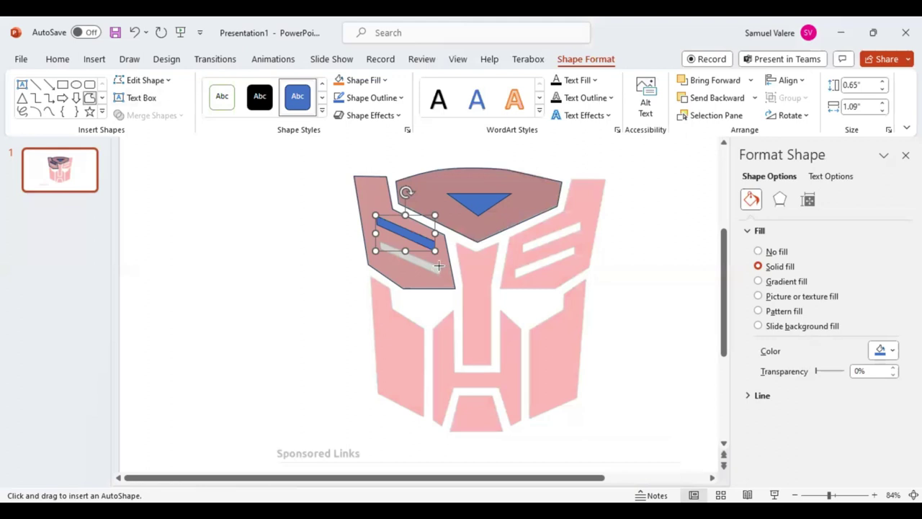
drag(438, 267, 438, 270)
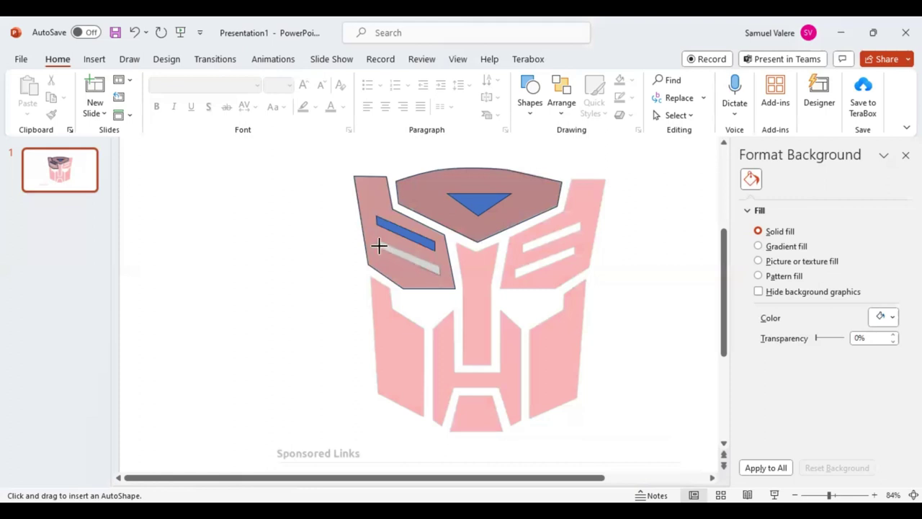
drag(379, 242, 439, 266)
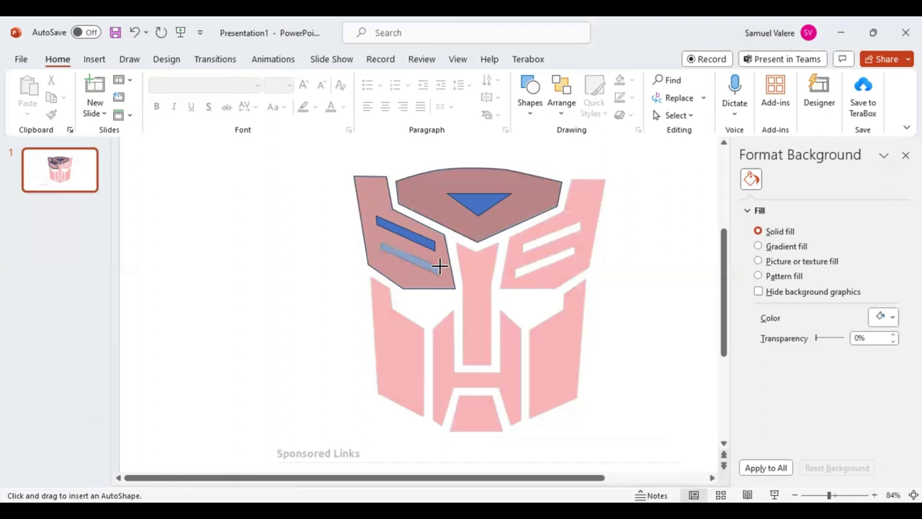
double_click(437, 268)
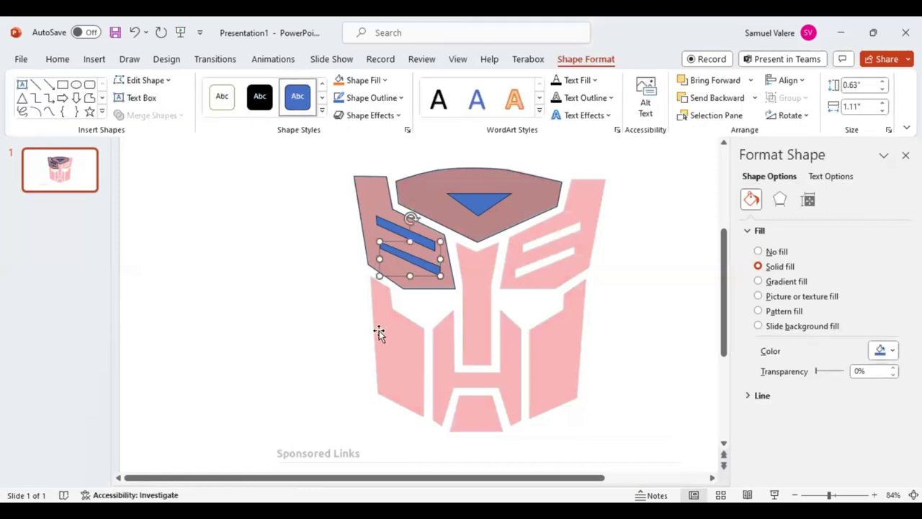
click(89, 97)
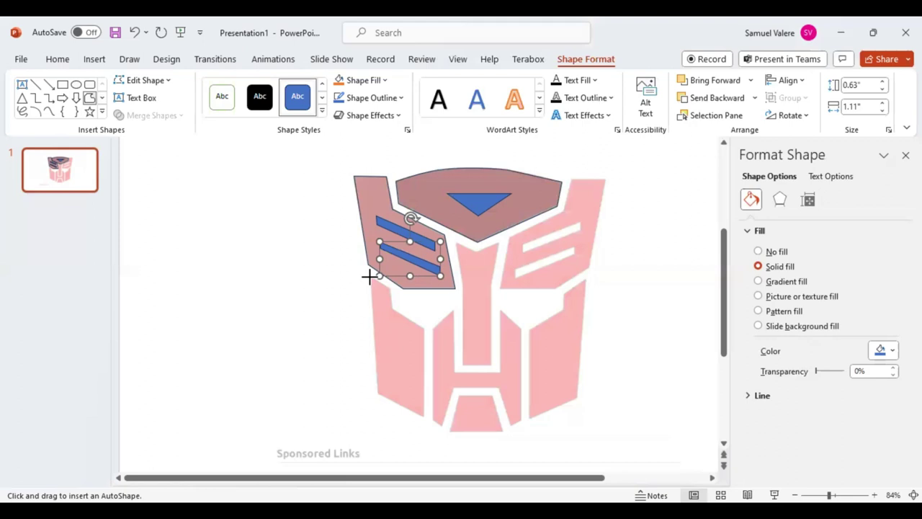
key(Escape)
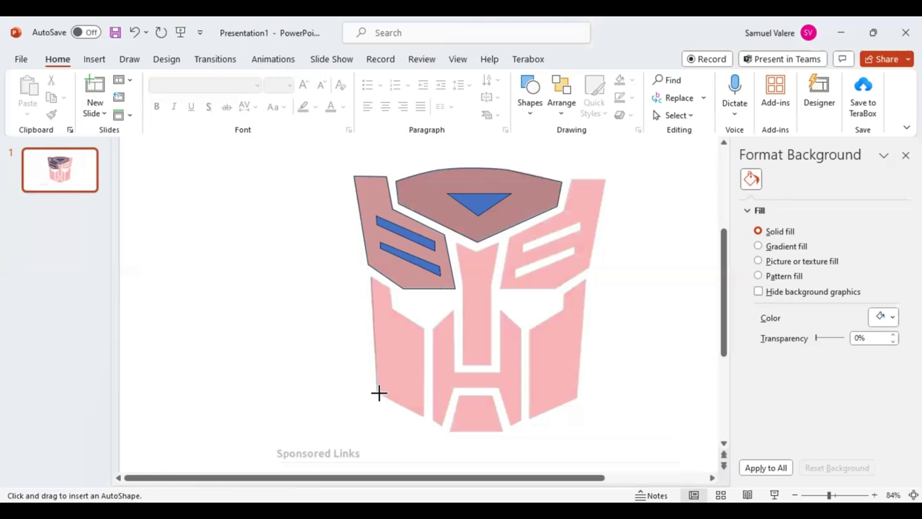
Trace the logo's lower-left side panel, including its notch, as a closed blue freeform.
click(423, 415)
click(423, 328)
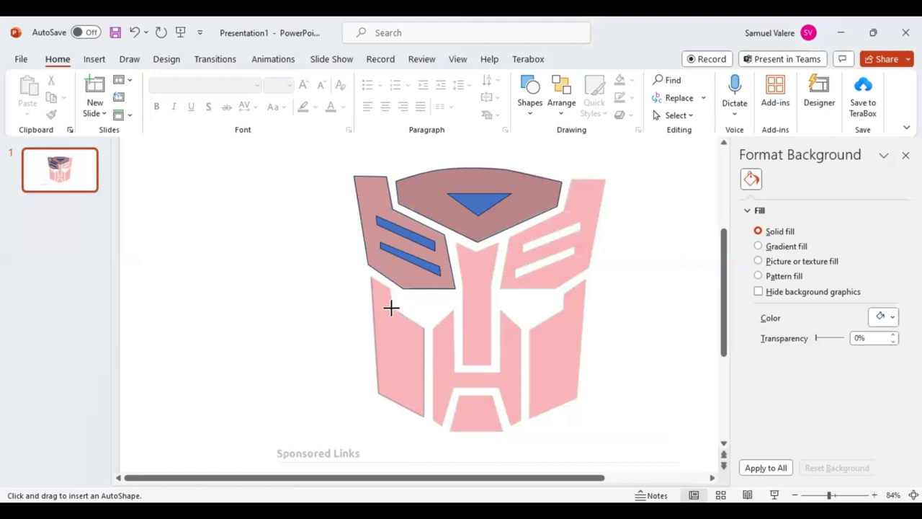
click(391, 307)
click(371, 278)
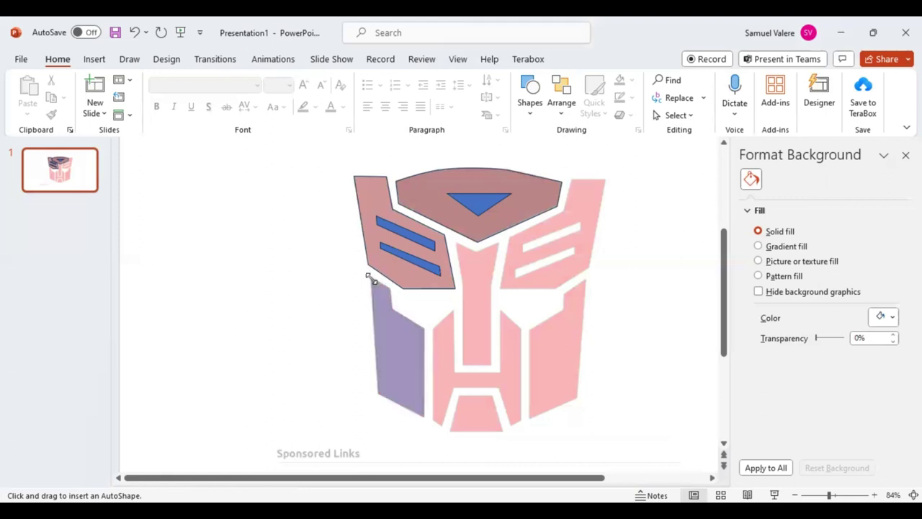
click(369, 279)
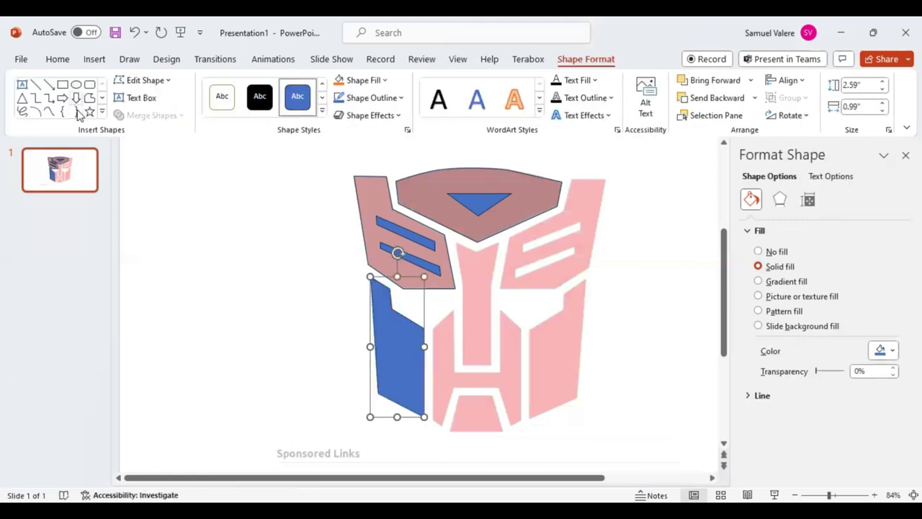
click(90, 97)
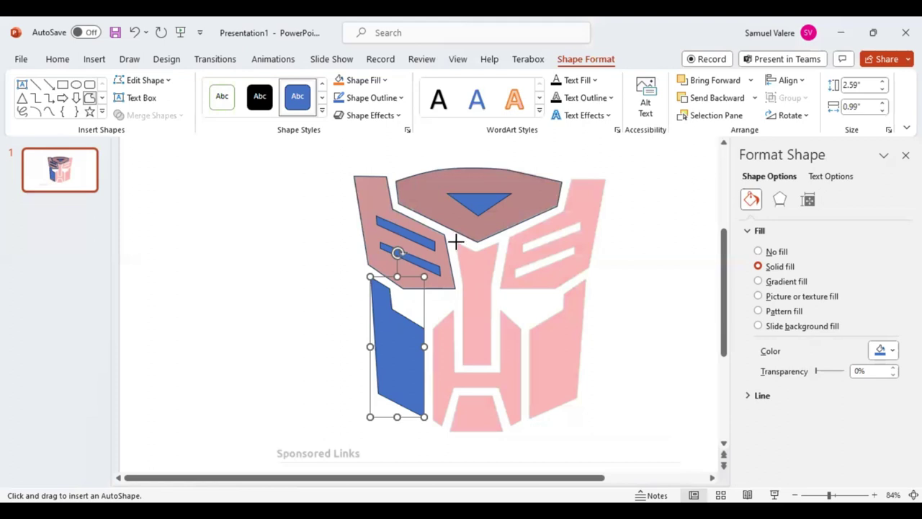
key(Escape)
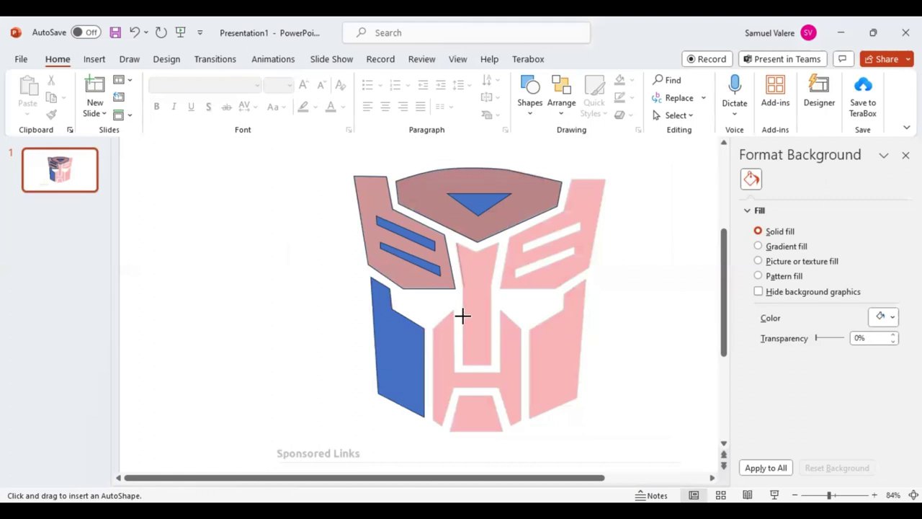
Trace the central vertical nose bar below the head as a closed blue freeform.
drag(461, 344, 462, 365)
click(463, 365)
click(490, 365)
click(490, 283)
click(457, 244)
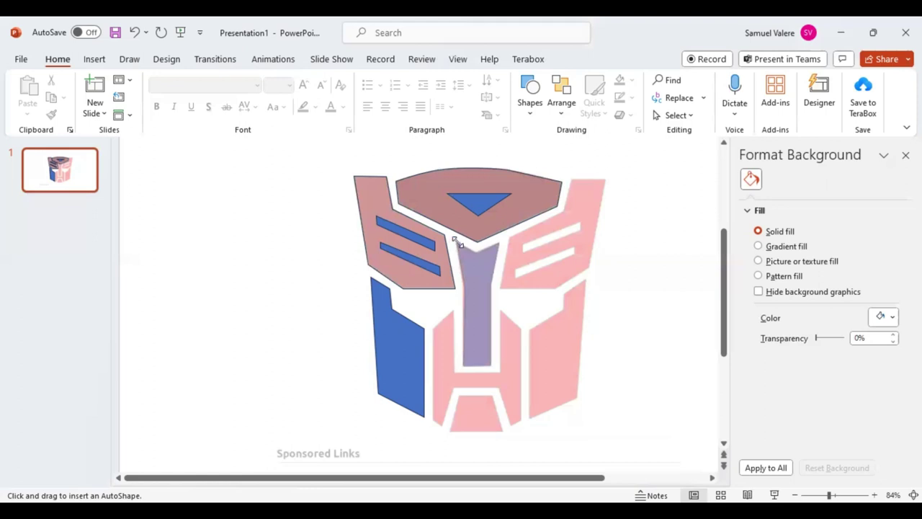
key(Escape)
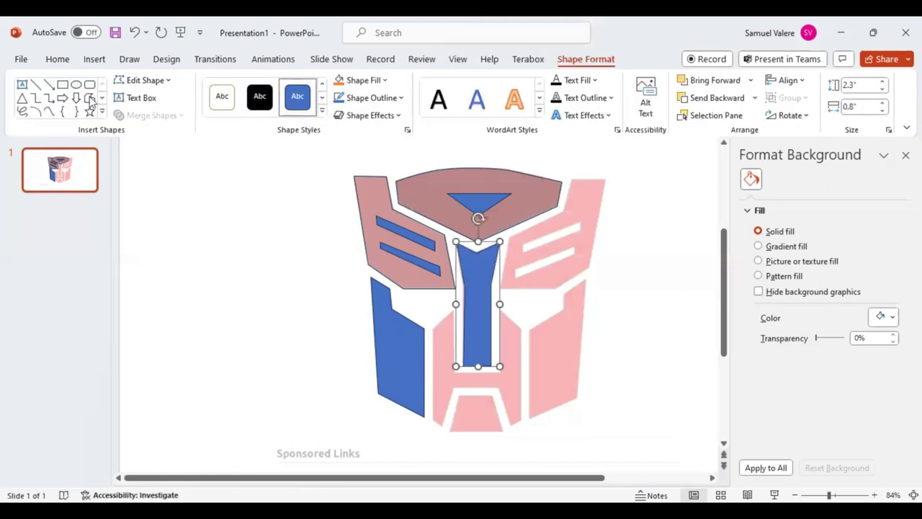
click(90, 99)
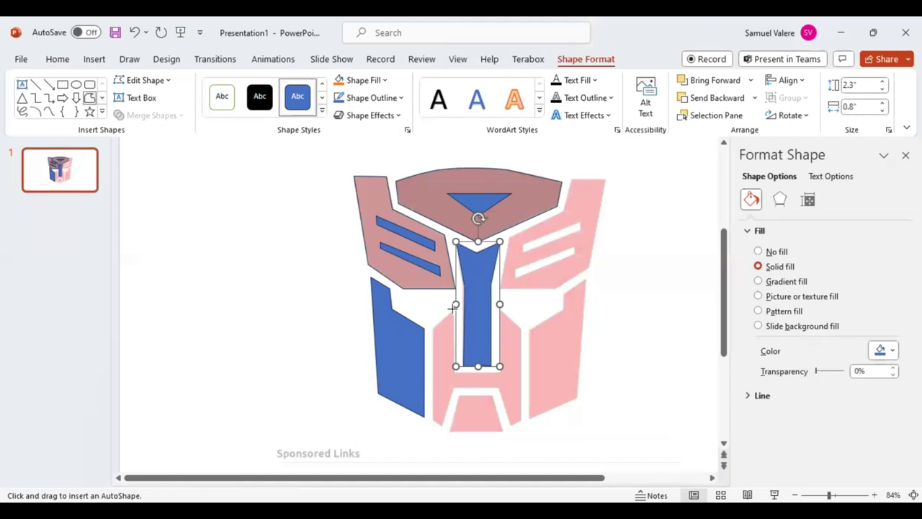
key(Escape)
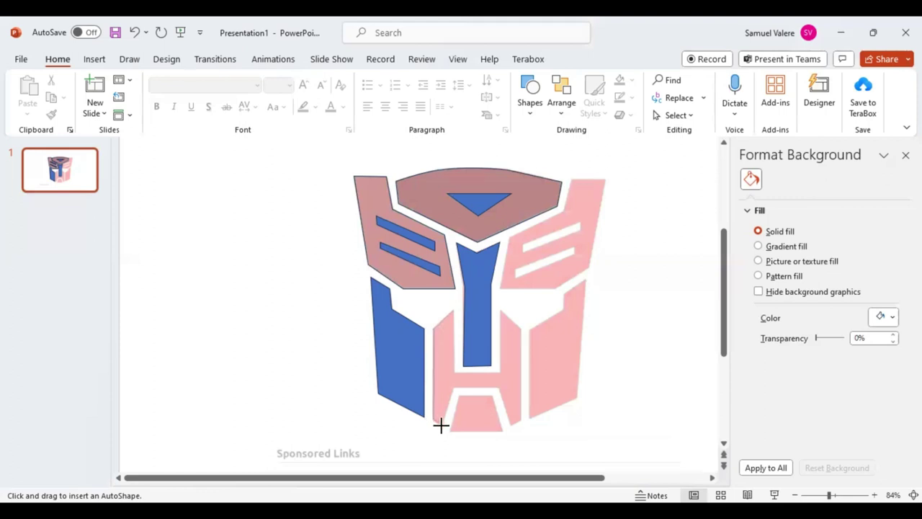
Trace the lower central H-shaped mouth piece as a closed blue freeform outline.
click(452, 385)
click(499, 386)
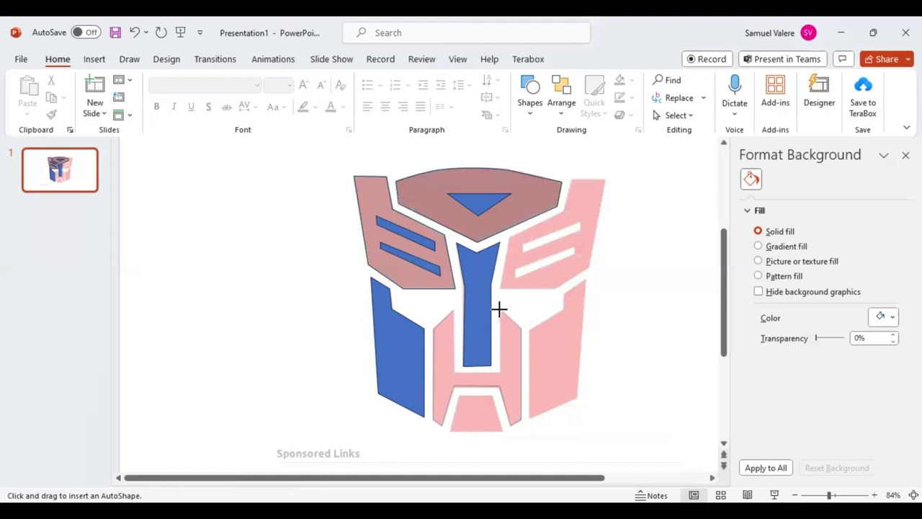
drag(500, 309, 499, 371)
click(453, 313)
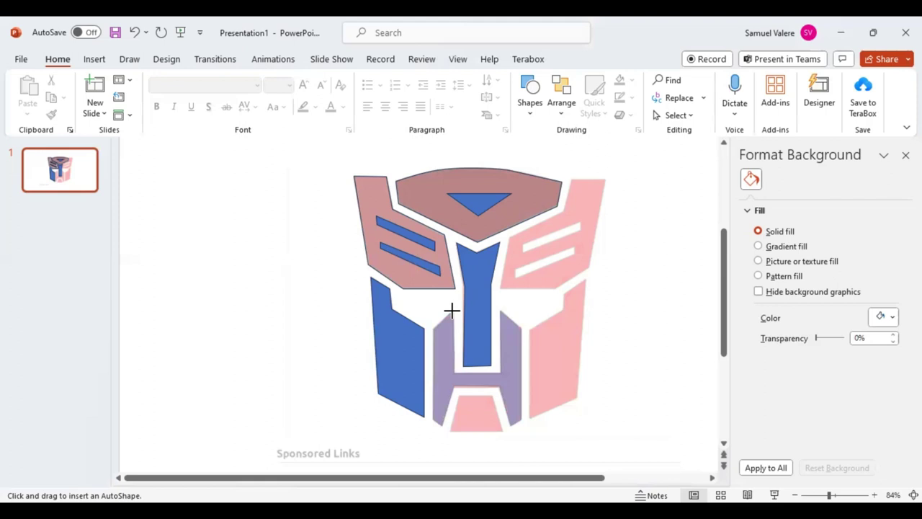
click(453, 311)
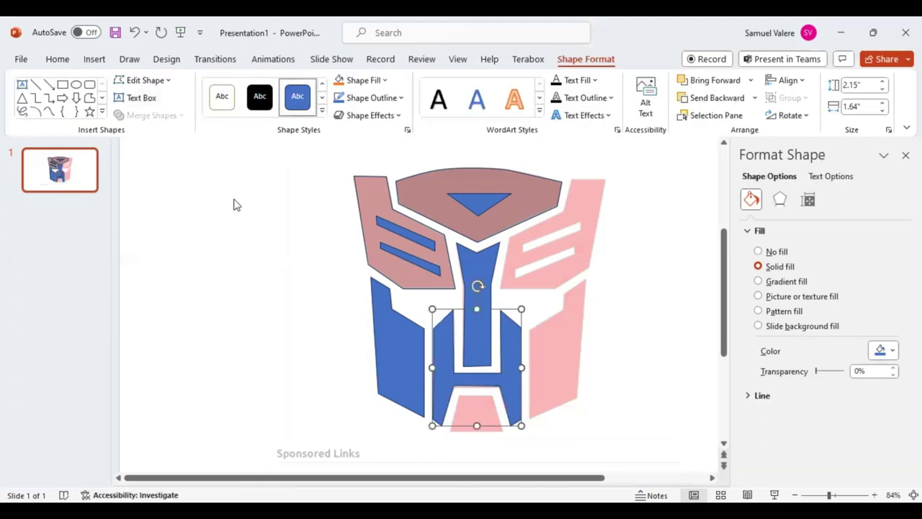
click(90, 98)
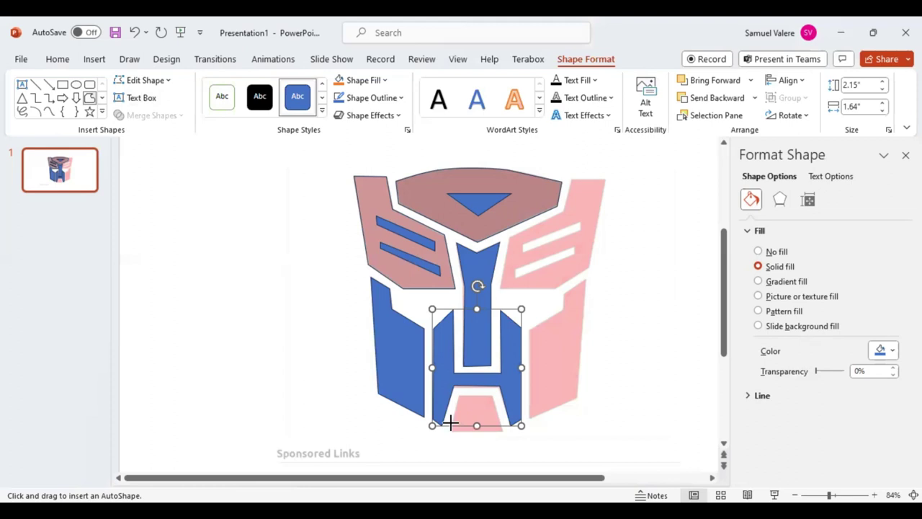
Trace the small trapezoid beneath the H as a closed blue freeform shape.
key(Escape)
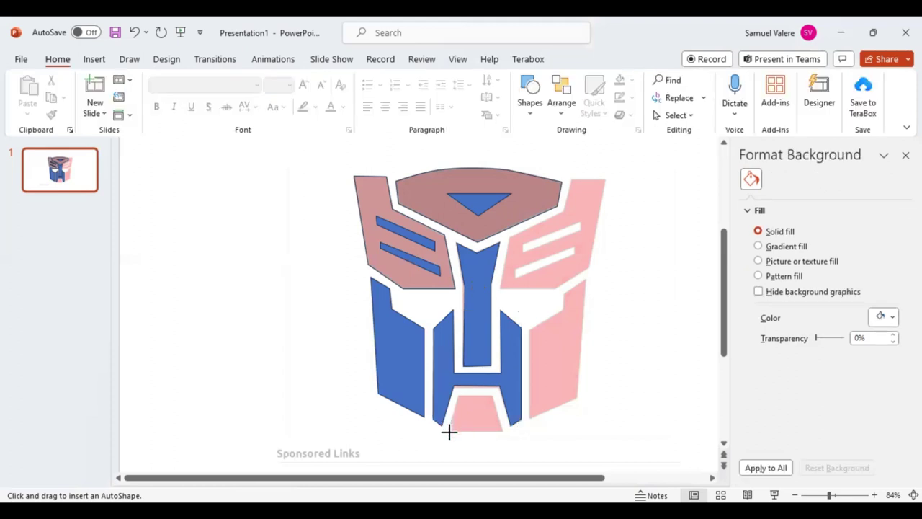
click(449, 431)
click(503, 431)
click(459, 393)
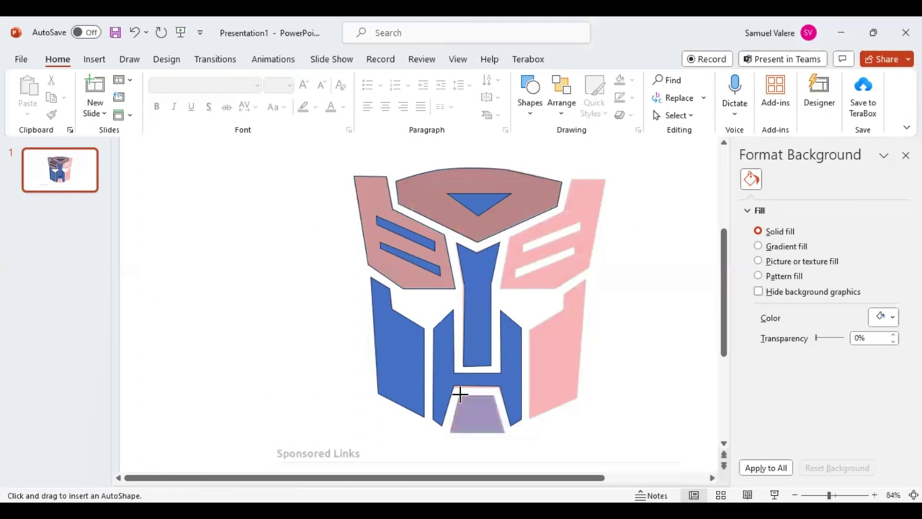
click(459, 393)
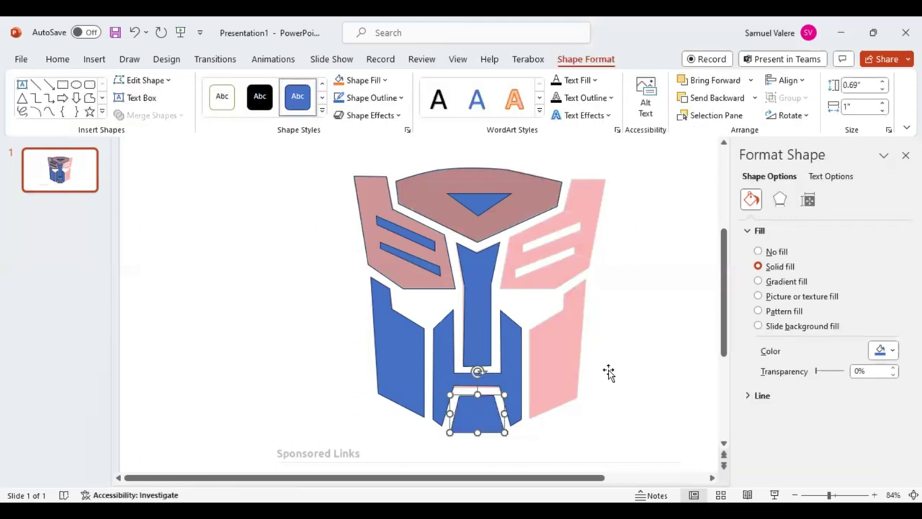
click(407, 278)
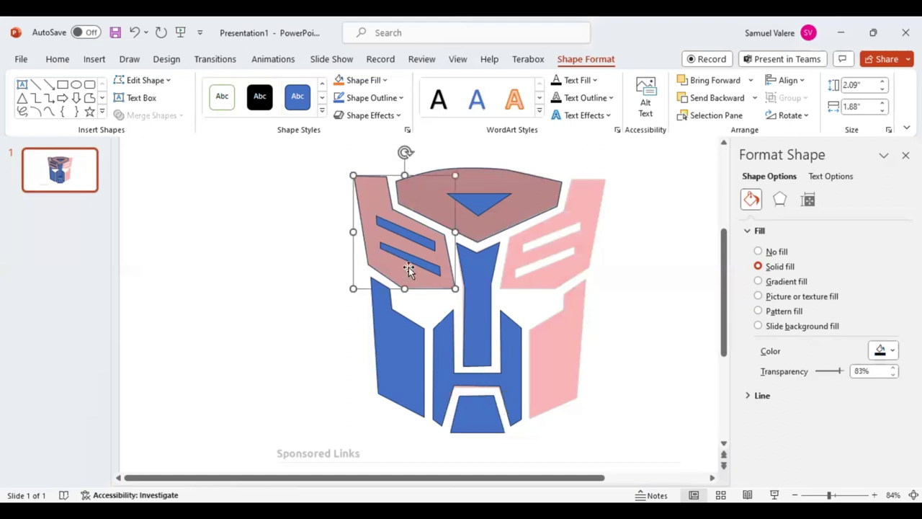
Combine the left wing with its two blue stripes into one cut-out shape, then duplicate it.
shift+click(398, 231)
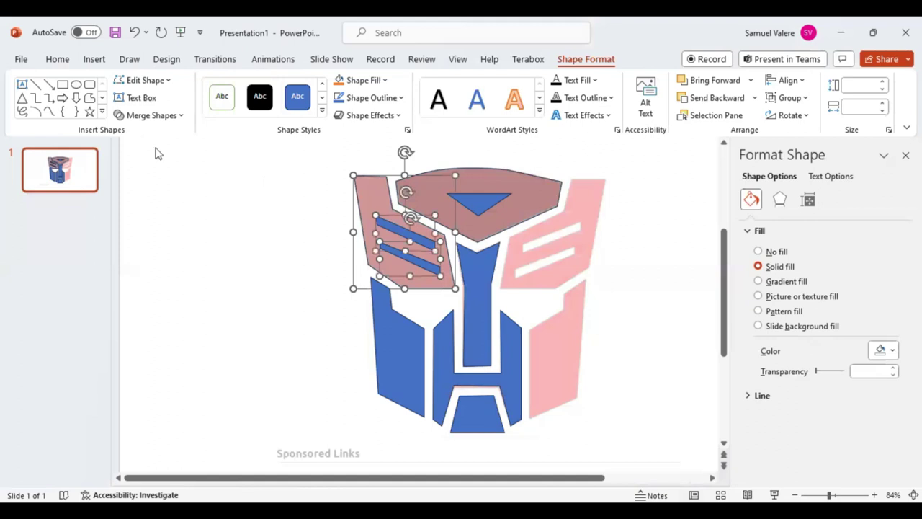
click(151, 115)
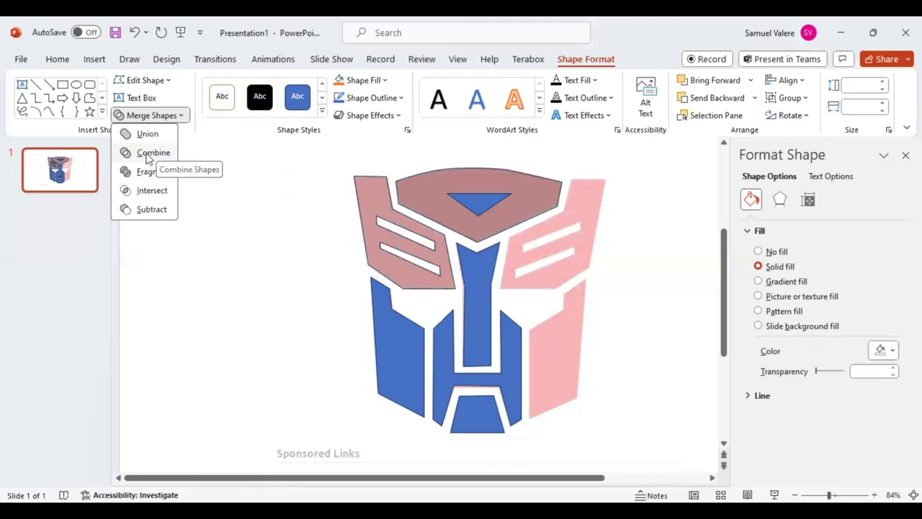
click(147, 153)
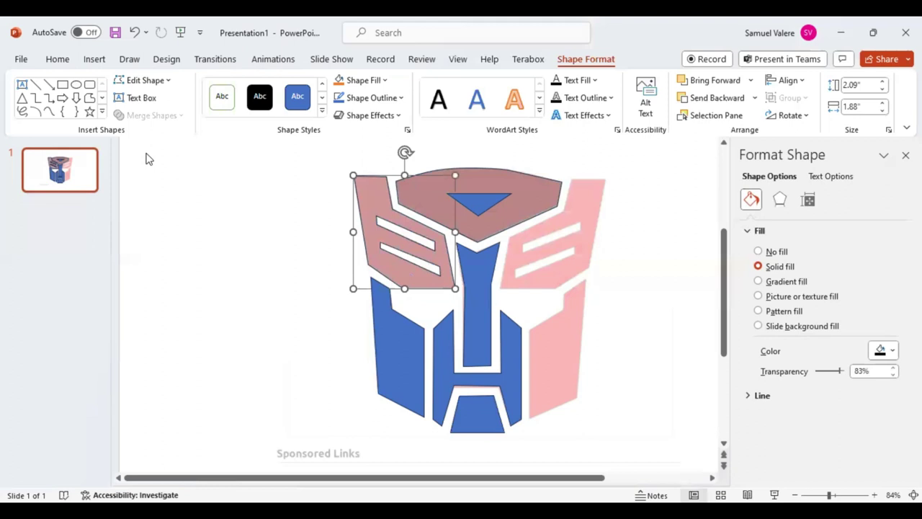
key(ctrl+d)
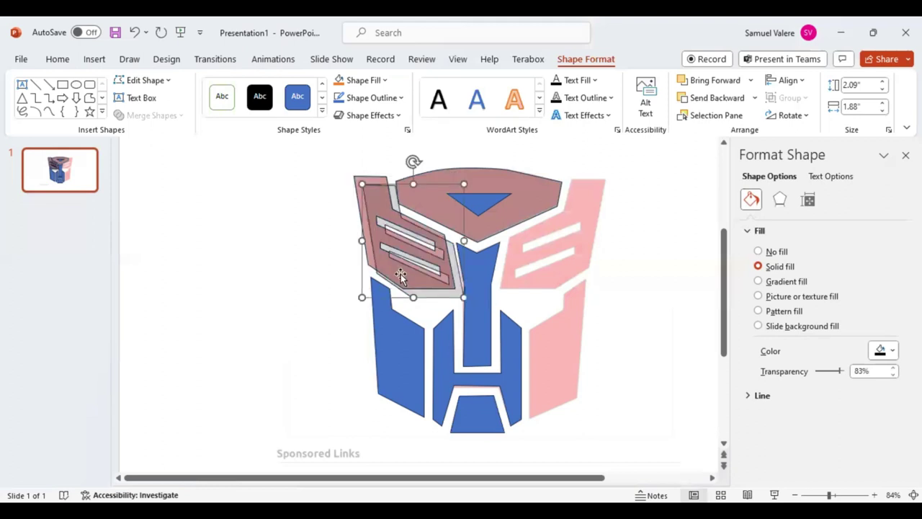
Flip the left-wing copy horizontally and position it over the upper-right wing.
drag(401, 276, 526, 284)
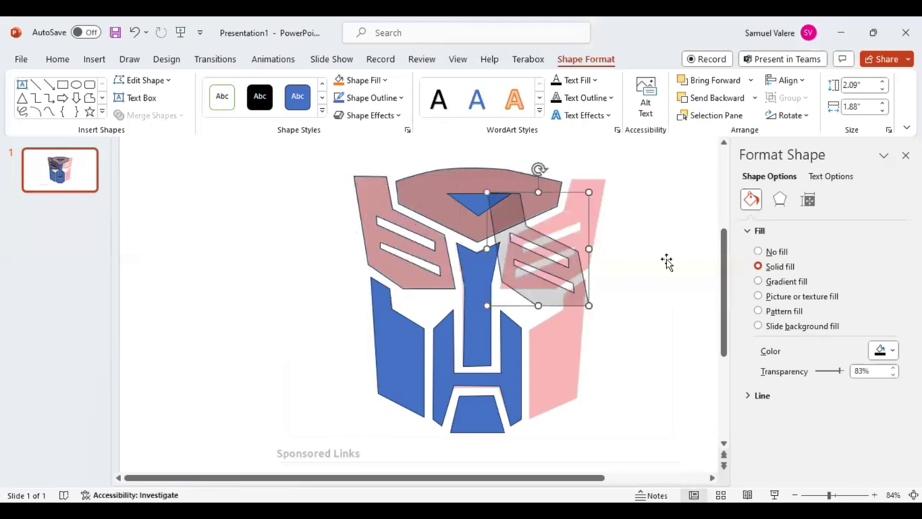
click(808, 116)
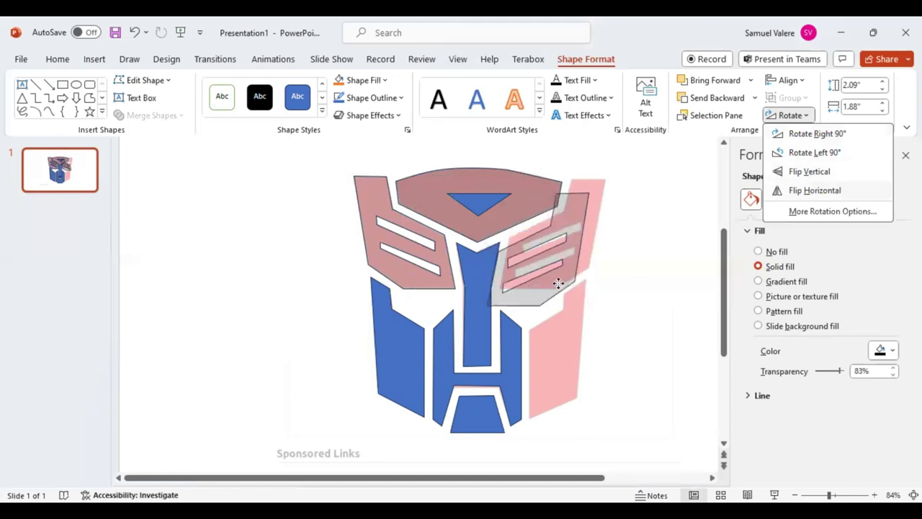
click(559, 281)
drag(565, 279, 565, 275)
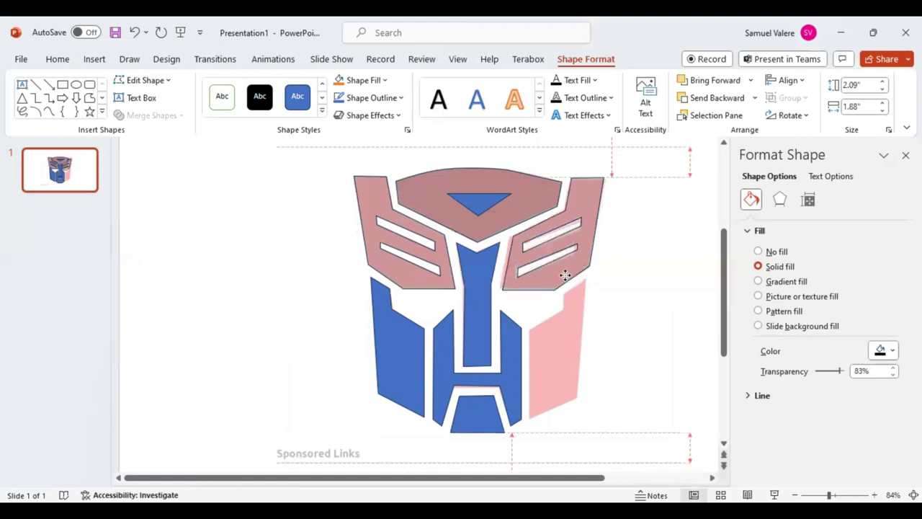
drag(565, 275, 567, 277)
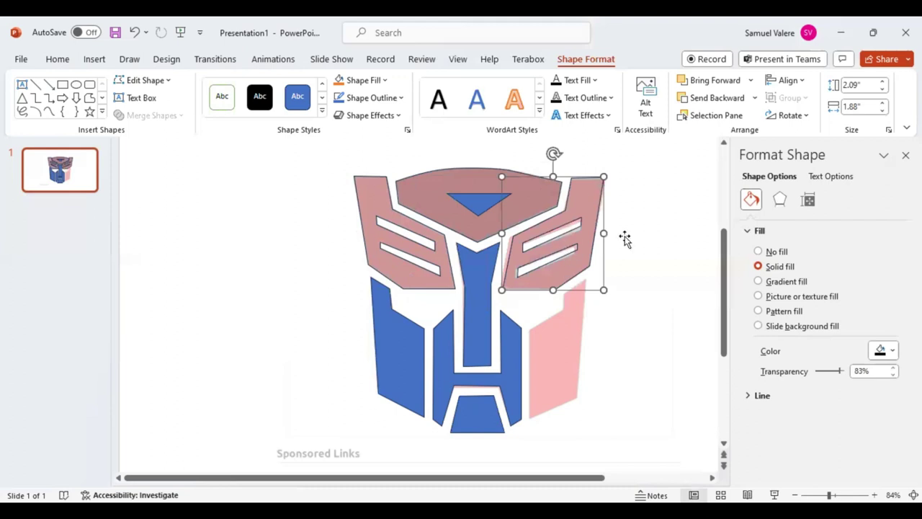
Rotate the upper-right wing slightly to match the traced logo's tilt.
click(581, 197)
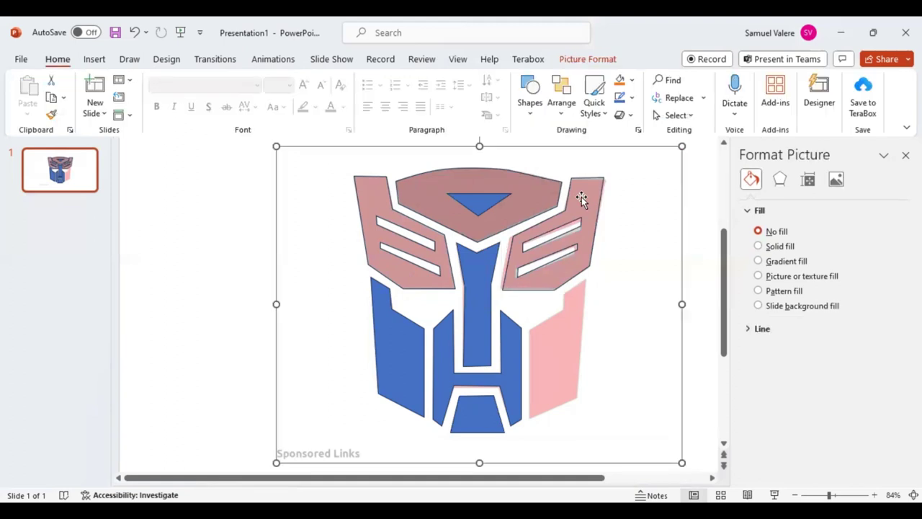
key(Tab)
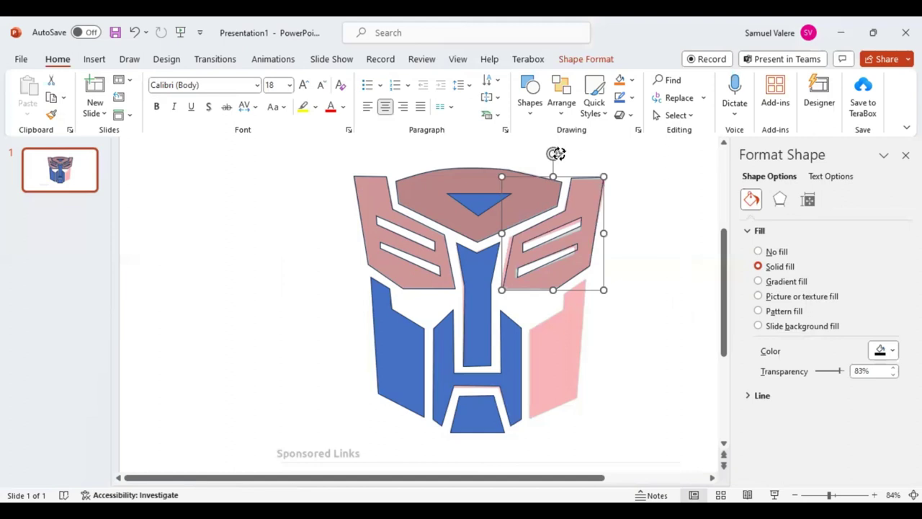
drag(555, 153, 559, 153)
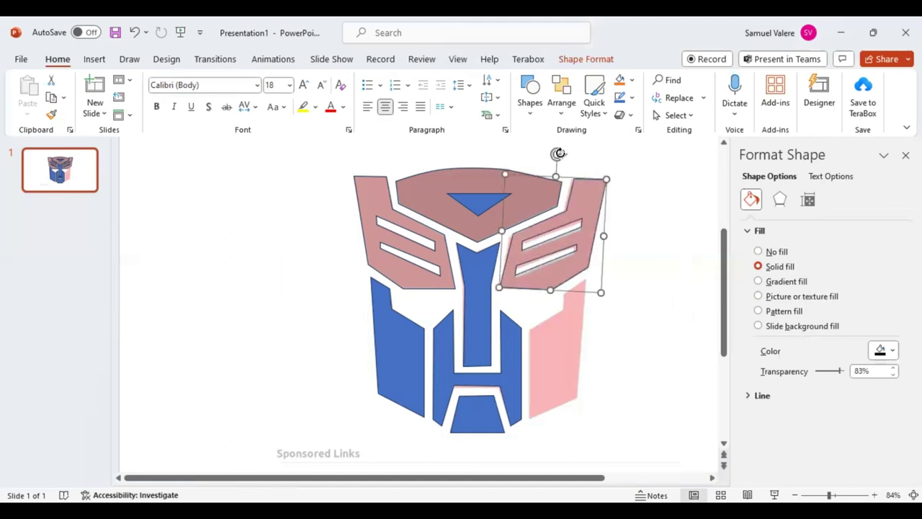
key(ctrl+z)
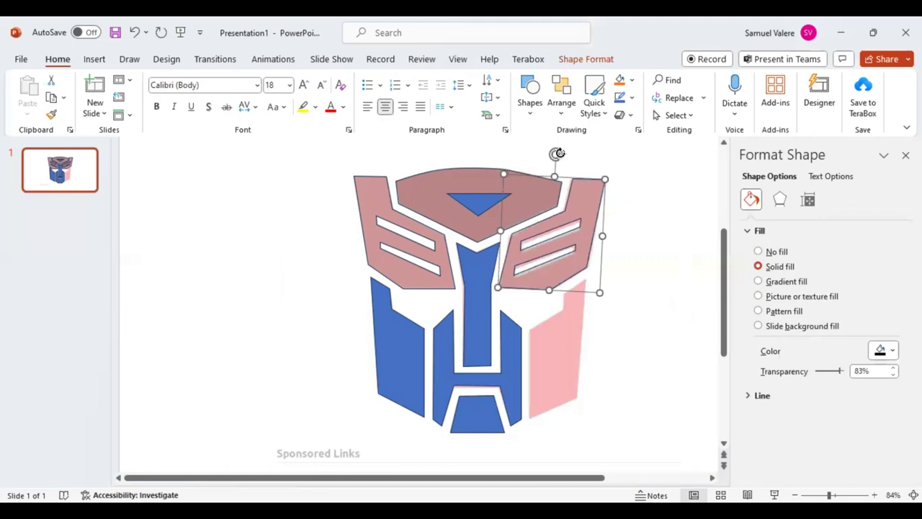
drag(559, 153, 561, 153)
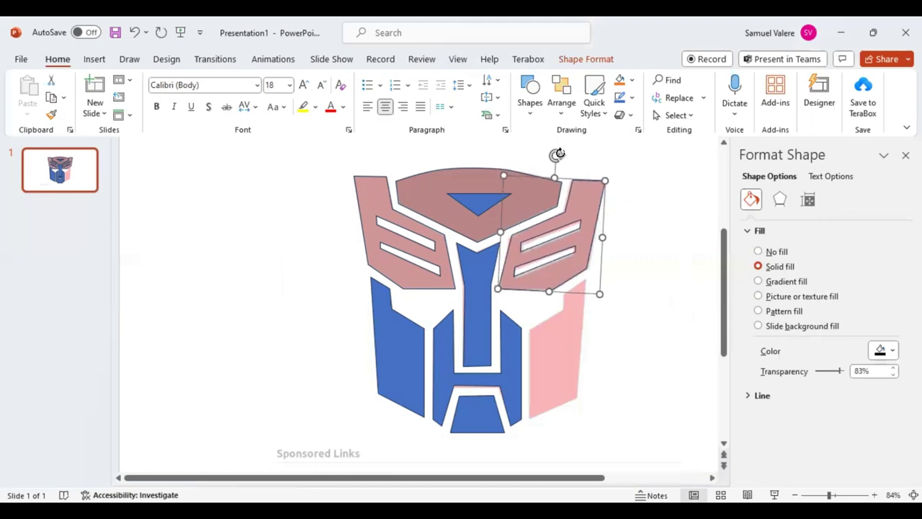
Combine the head shape with the blue triangle to cut a triangular opening in the forehead.
click(451, 207)
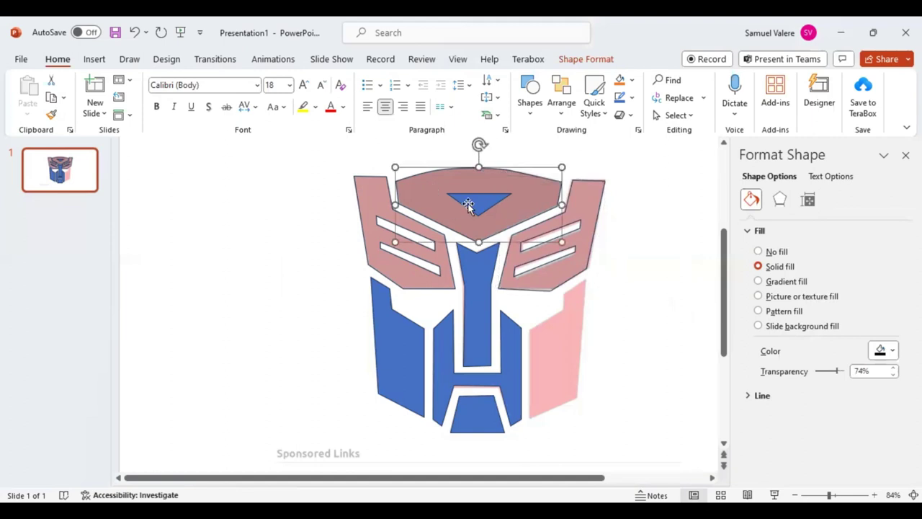
shift+click(479, 203)
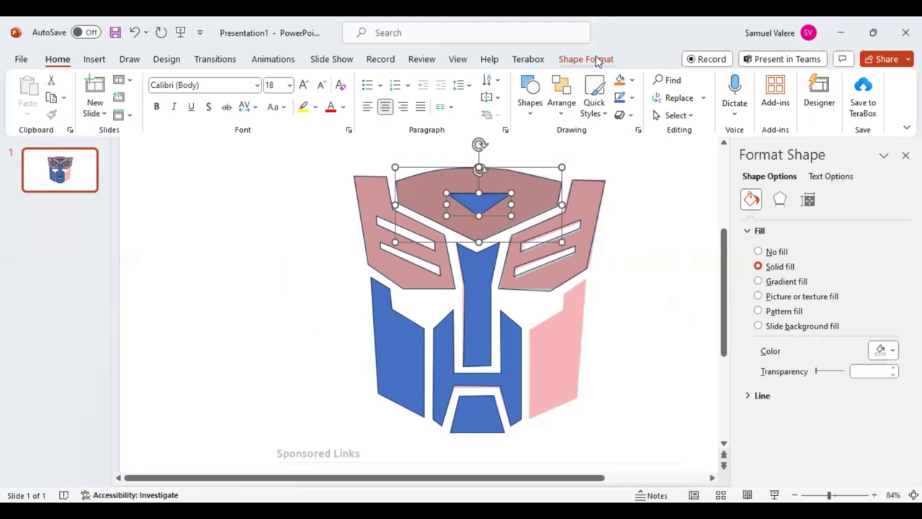
click(596, 63)
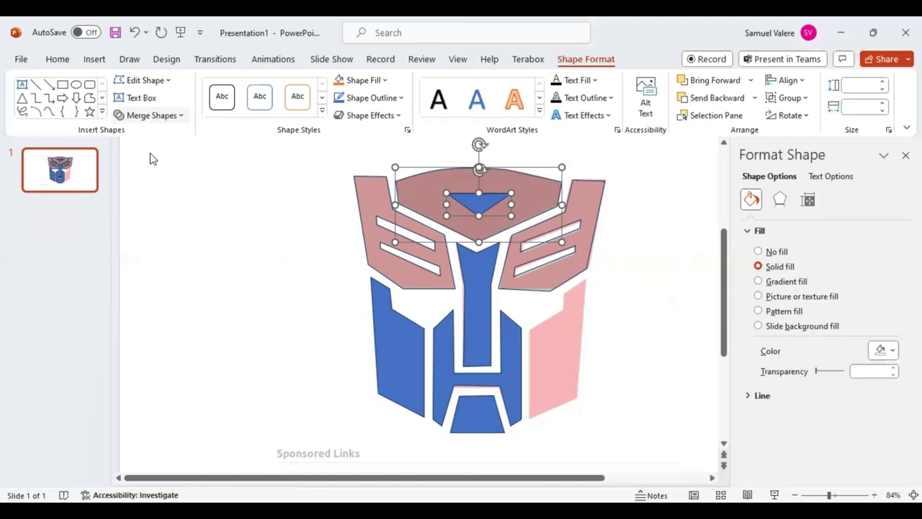
Copy the left blue side panel, mirror it, and place it slightly tilted over the pink right panel.
click(399, 369)
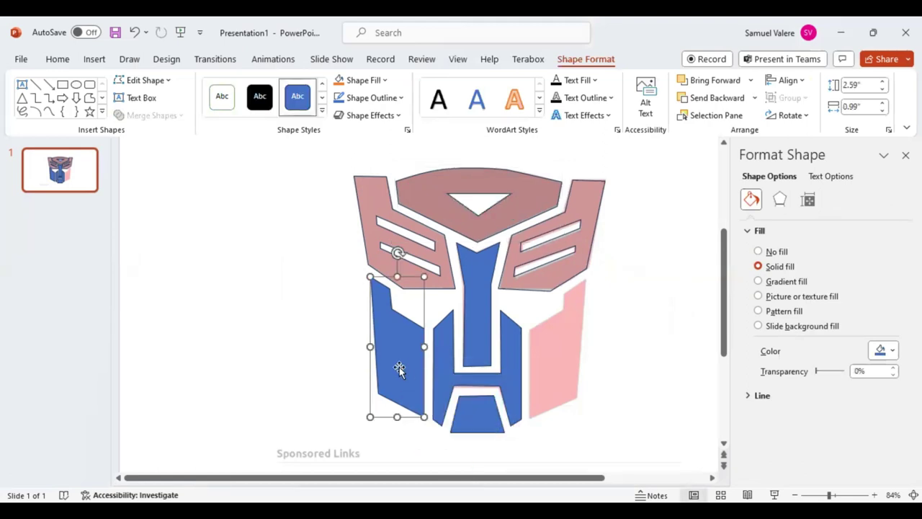
drag(400, 369, 528, 368)
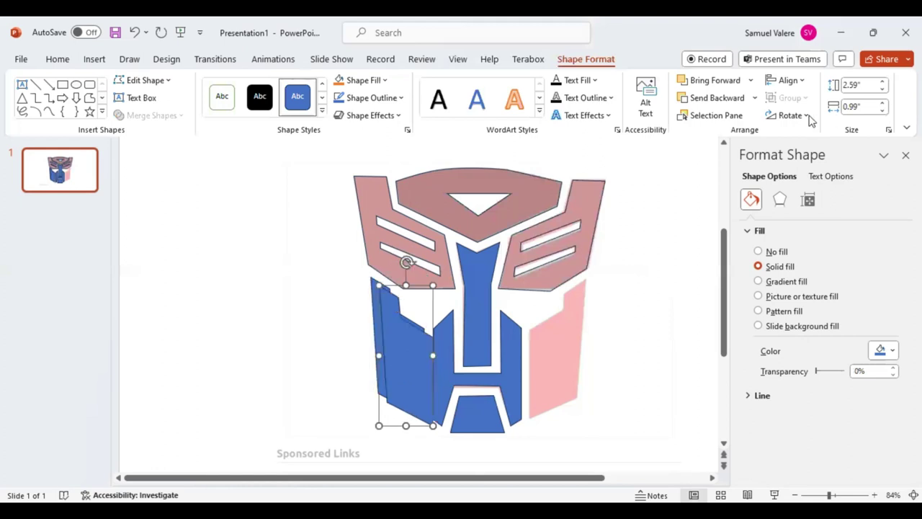
key(ctrl+y)
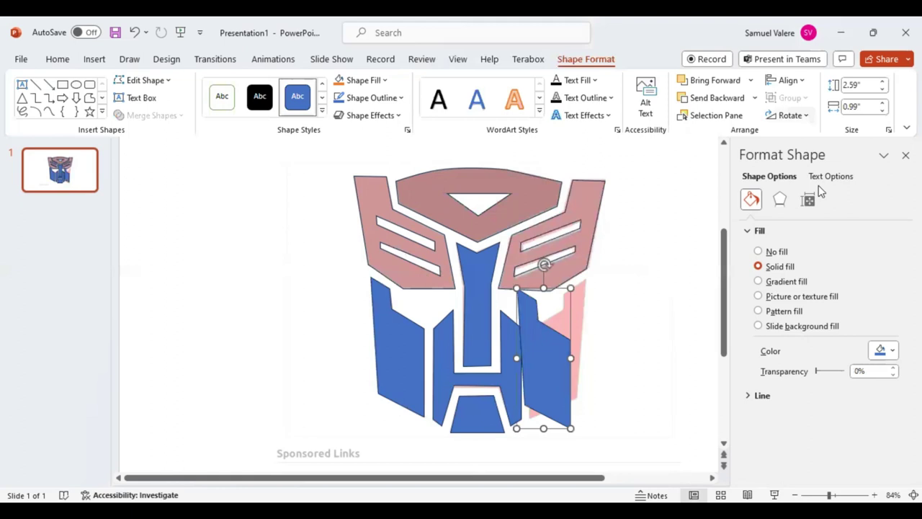
drag(549, 366, 561, 356)
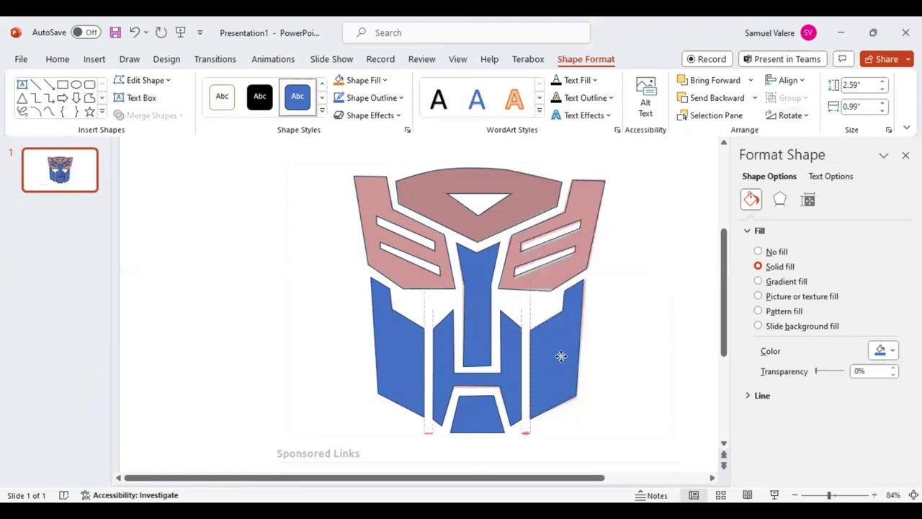
drag(561, 356, 559, 356)
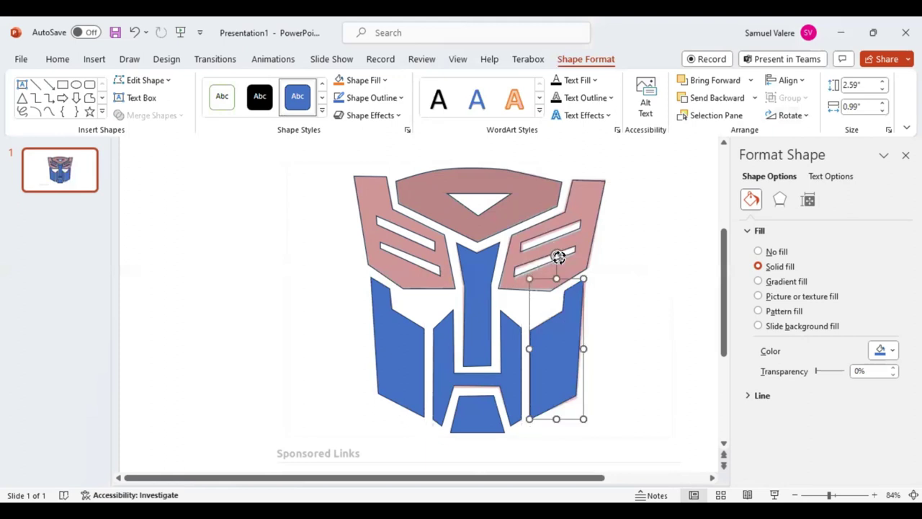
drag(559, 257, 560, 260)
Delete the reference picture, set all logo shapes to No Outline, and select the right wing and head.
click(305, 154)
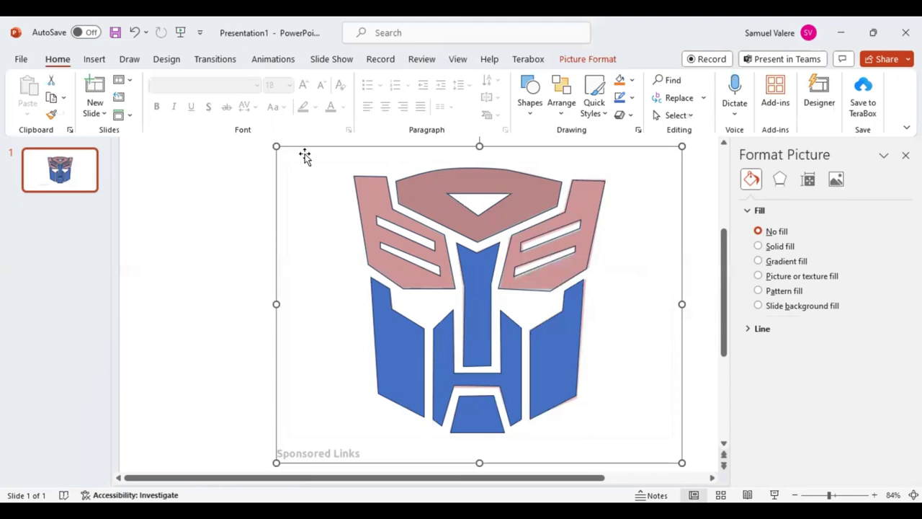
key(Delete)
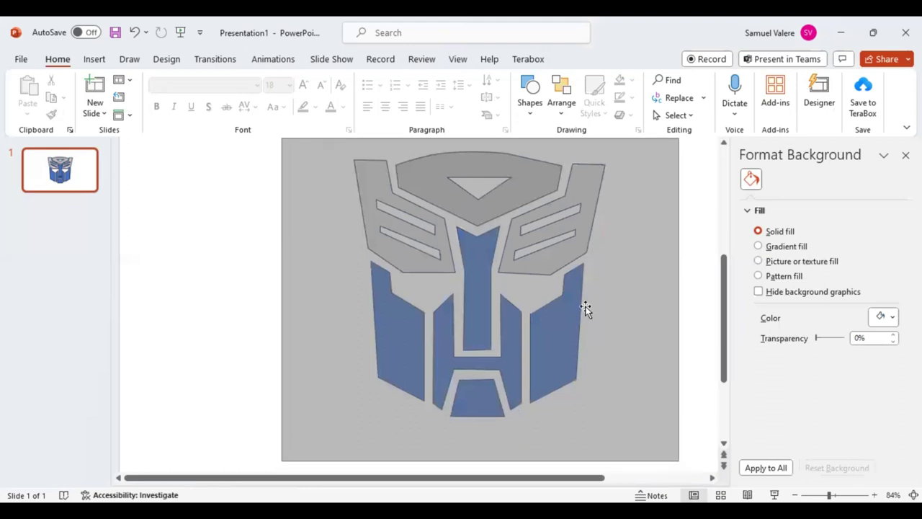
key(ctrl+a)
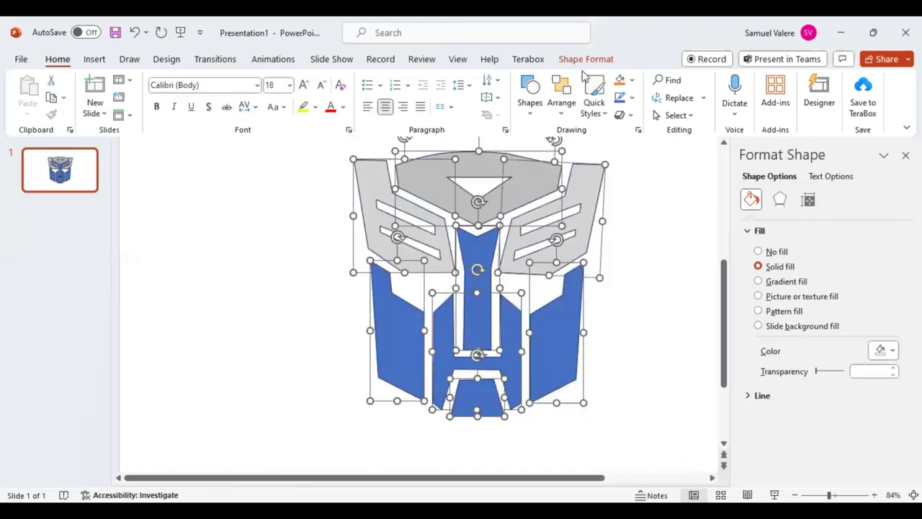
click(584, 61)
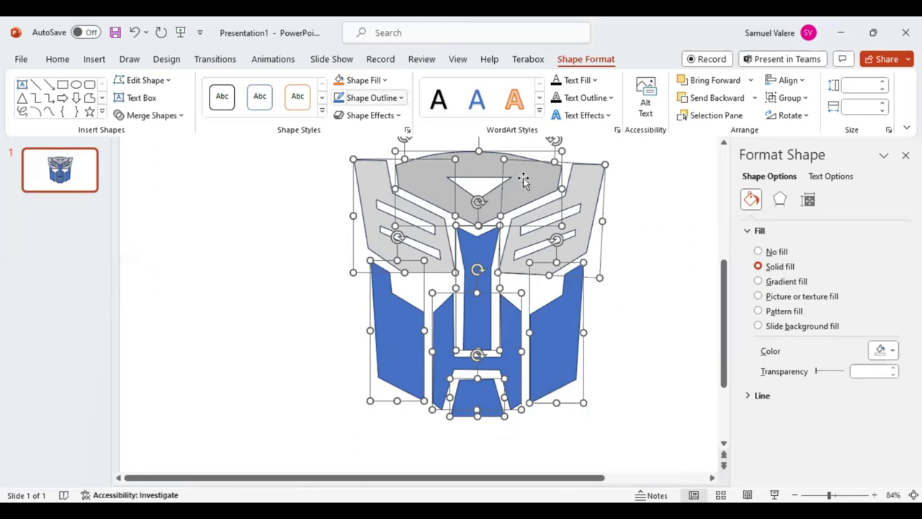
click(591, 223)
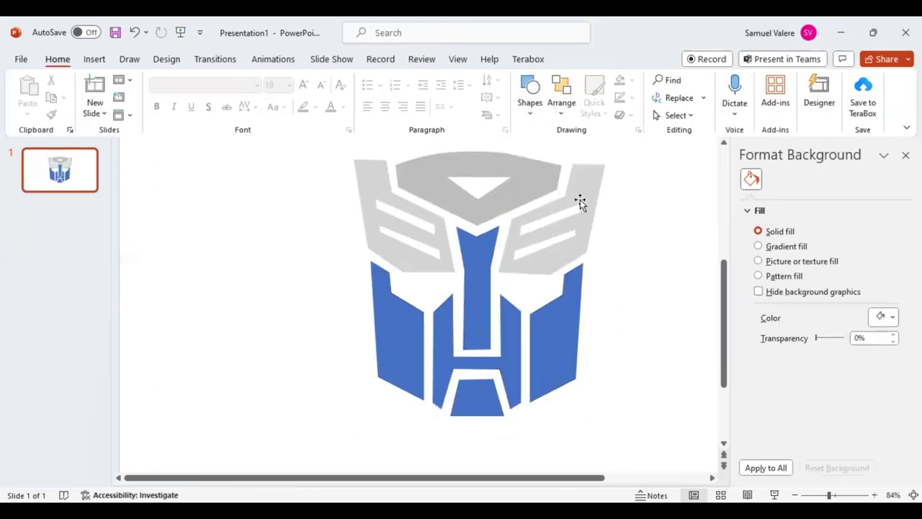
click(581, 202)
shift+click(362, 180)
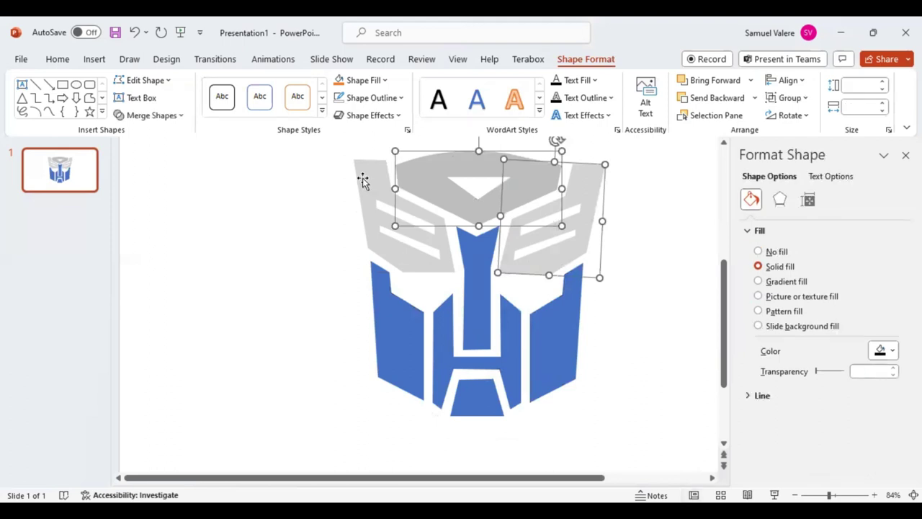
Fill the head and both upper wings black at 0% transparency.
shift+click(362, 180)
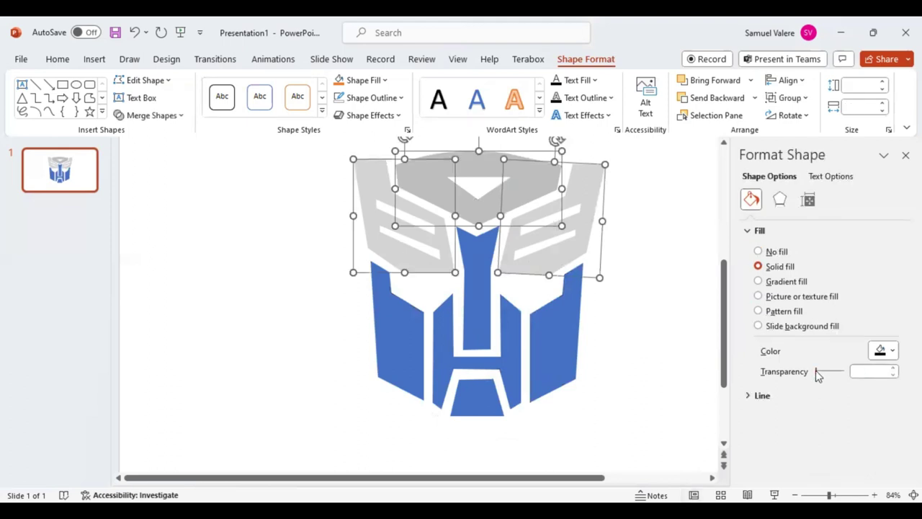
click(577, 230)
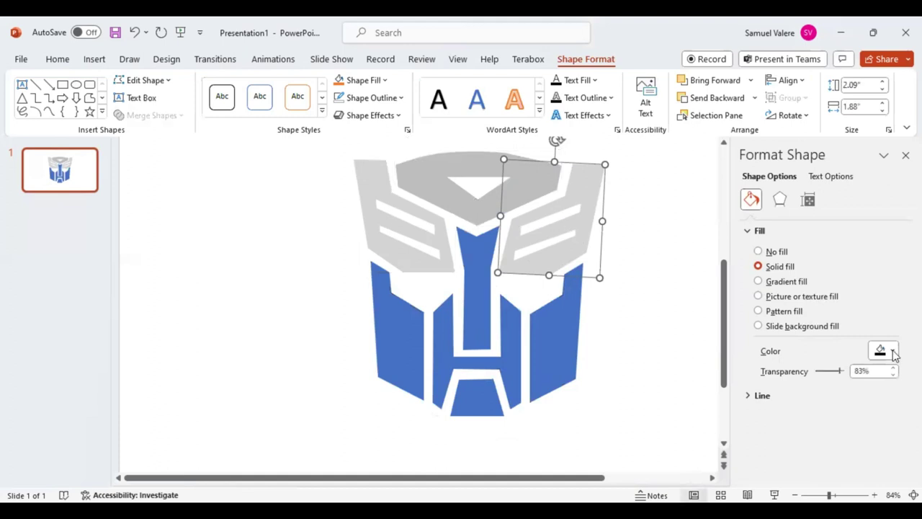
click(892, 351)
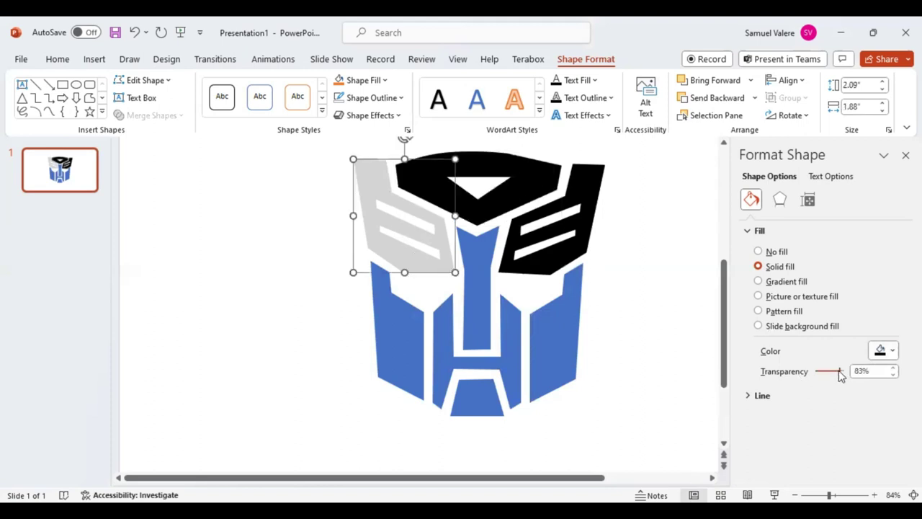
drag(839, 373, 803, 375)
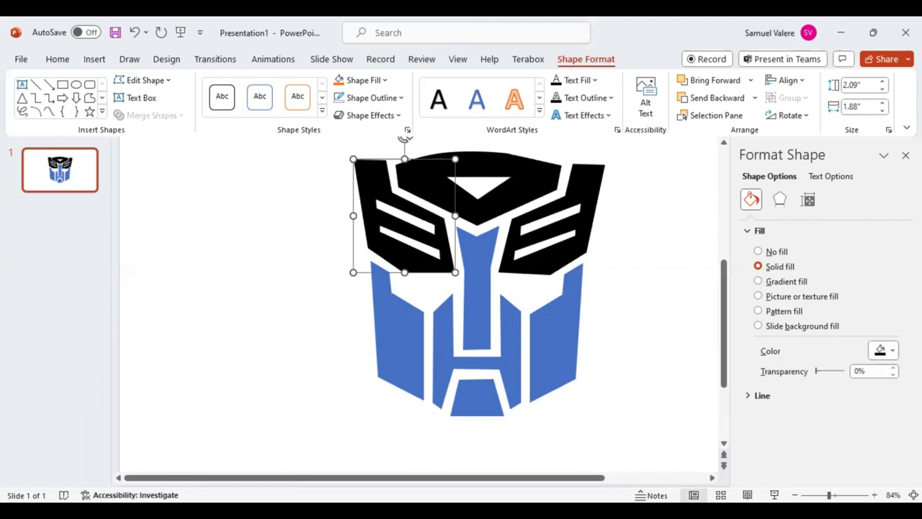
click(472, 301)
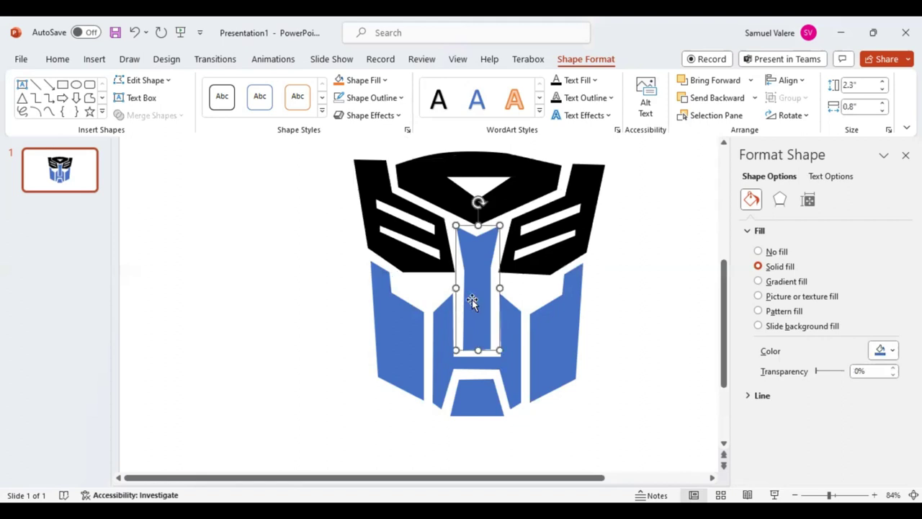
Fill the centre bar and bottom trapezoid red and both outer side panels black.
shift+click(473, 403)
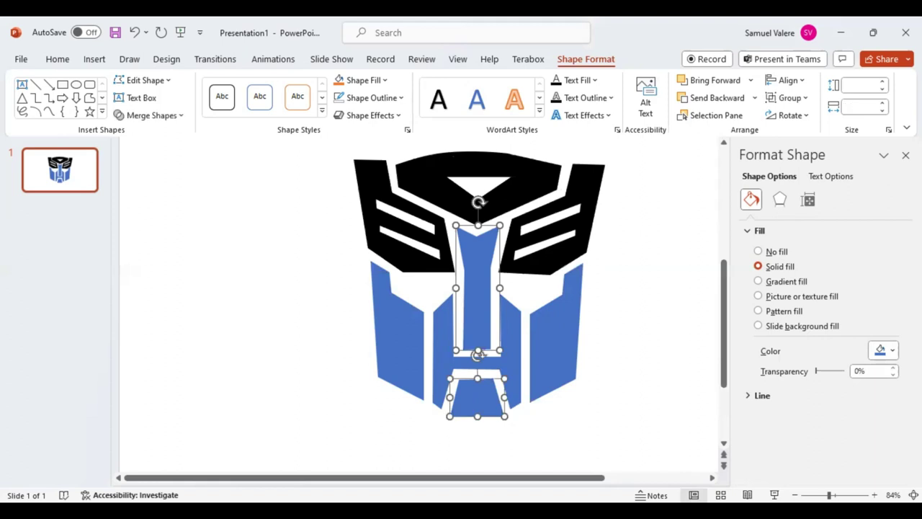
click(893, 353)
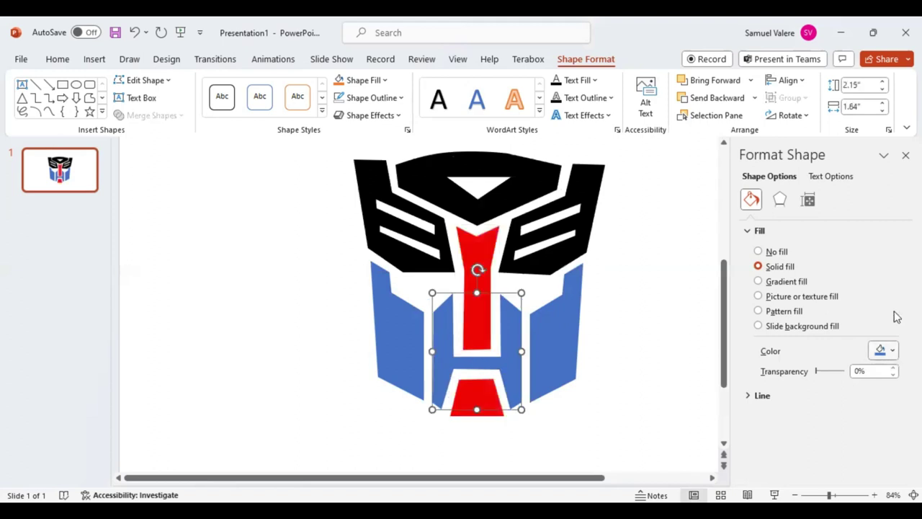
click(555, 356)
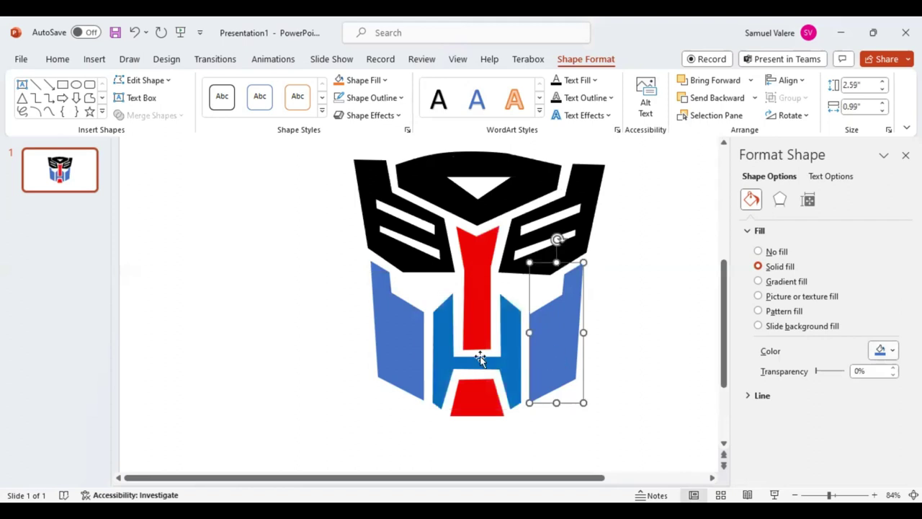
shift+click(403, 341)
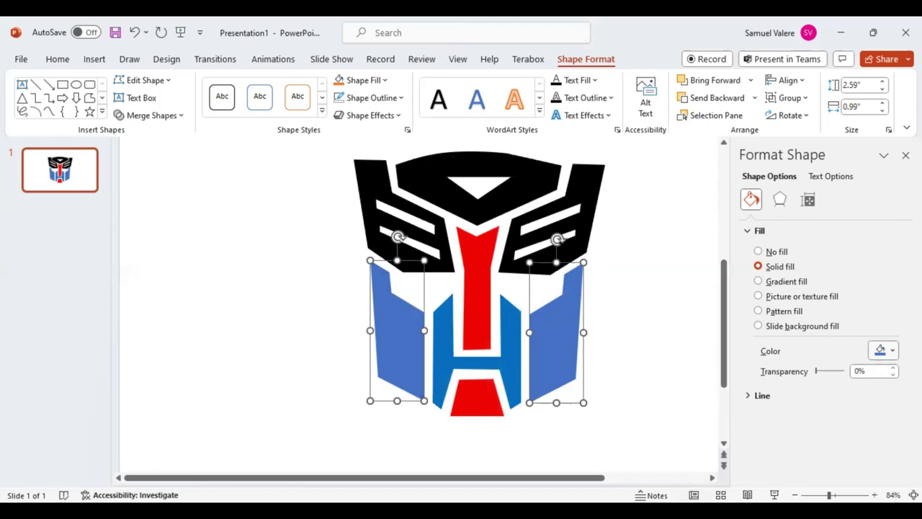
key(ctrl+z)
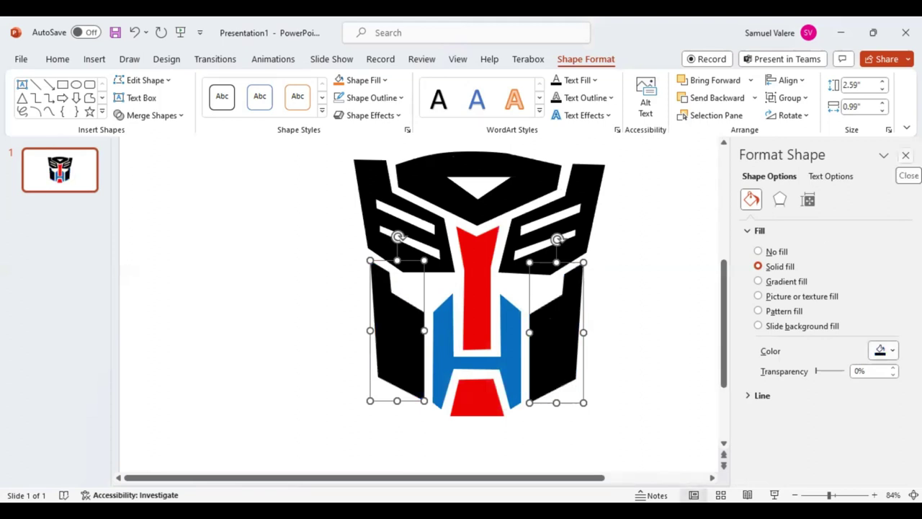